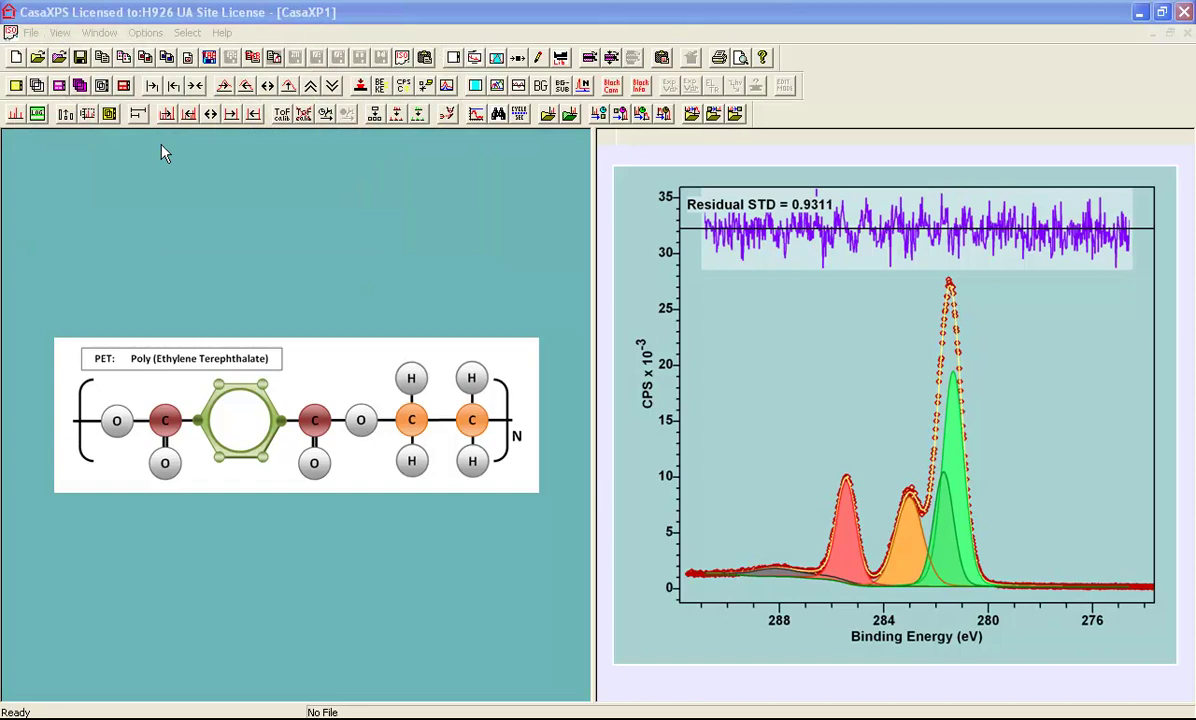
- Open the Window menu to list the open spectrum windows
left_click(99, 32)
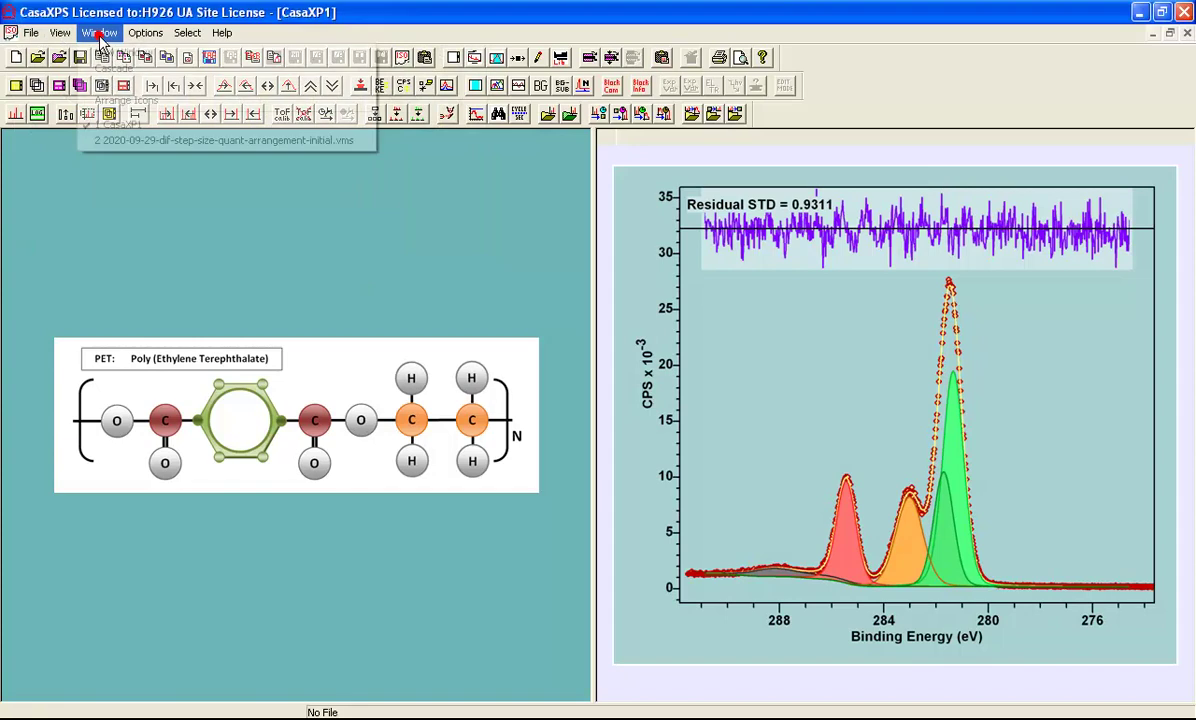
- Activate the 2020-09-29-dif-step-size-quant-arrangement-initial.vms window with its unfitted C 1s spectrum
left_click(131, 141)
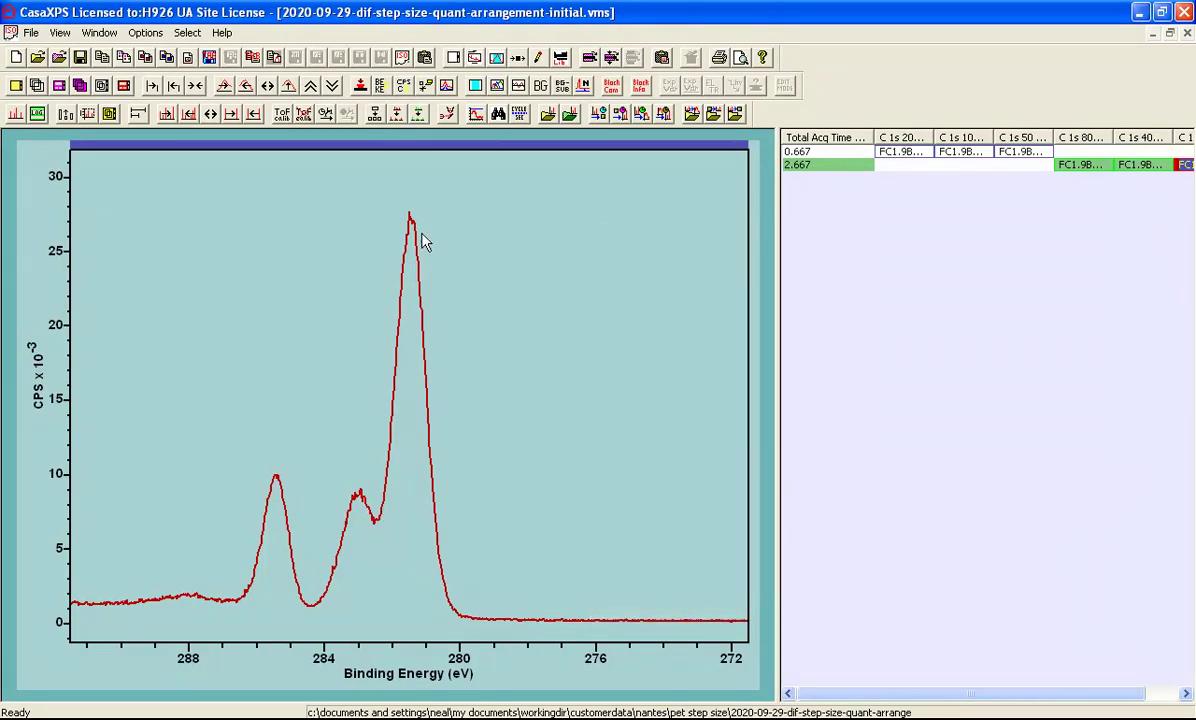
- Create a 291.01–272.01 eV region with a U 3 Tougaard background, giving area 66766.3
left_click(497, 58)
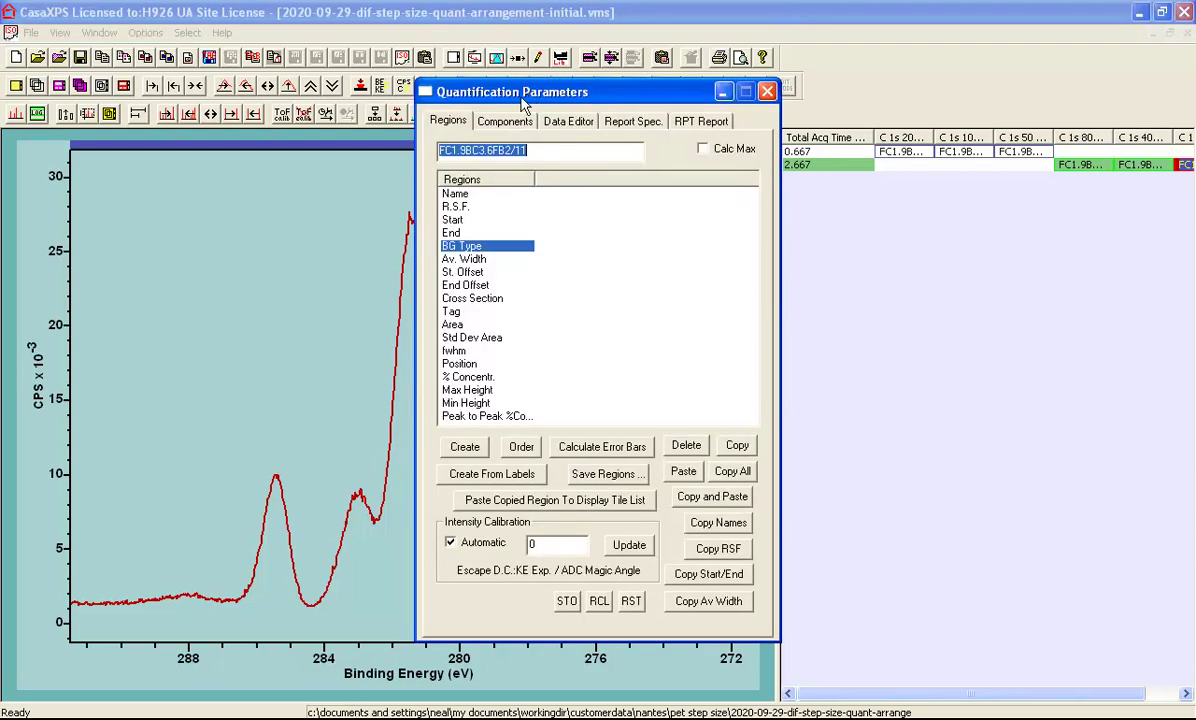
left_click_drag(504, 94, 905, 158)
left_click(863, 510)
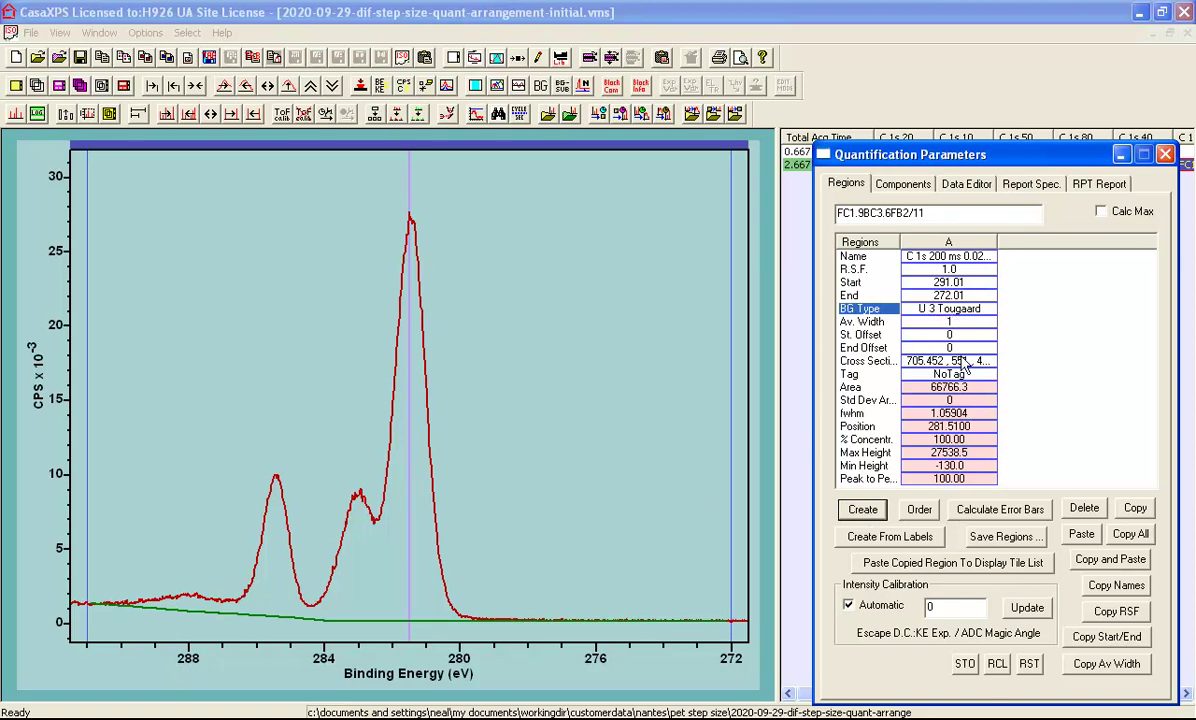
left_click_drag(950, 257, 955, 374)
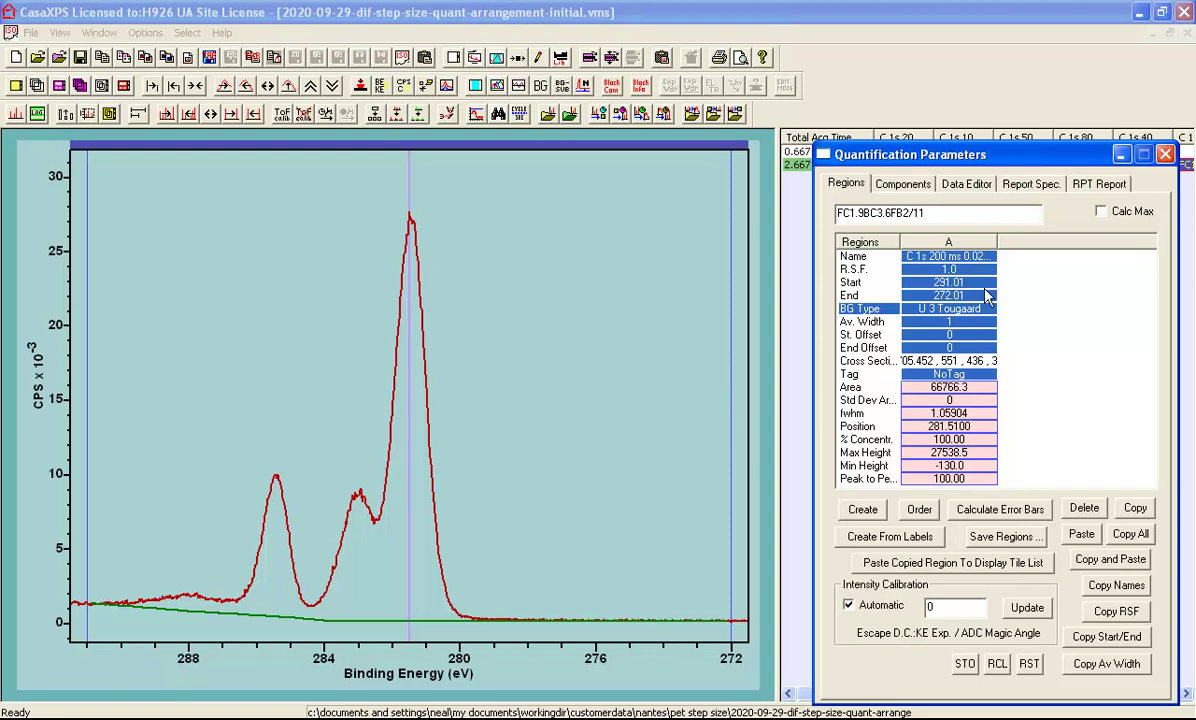
left_click_drag(993, 242, 1049, 242)
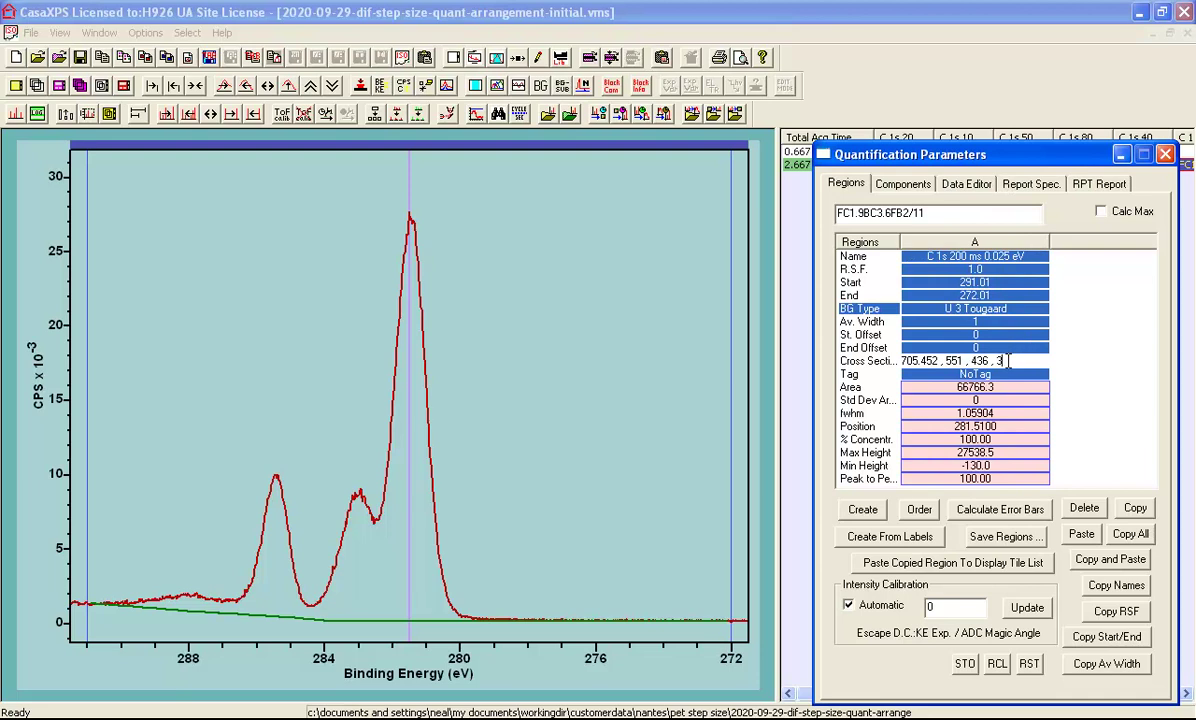
left_click(1008, 362)
left_click(392, 545)
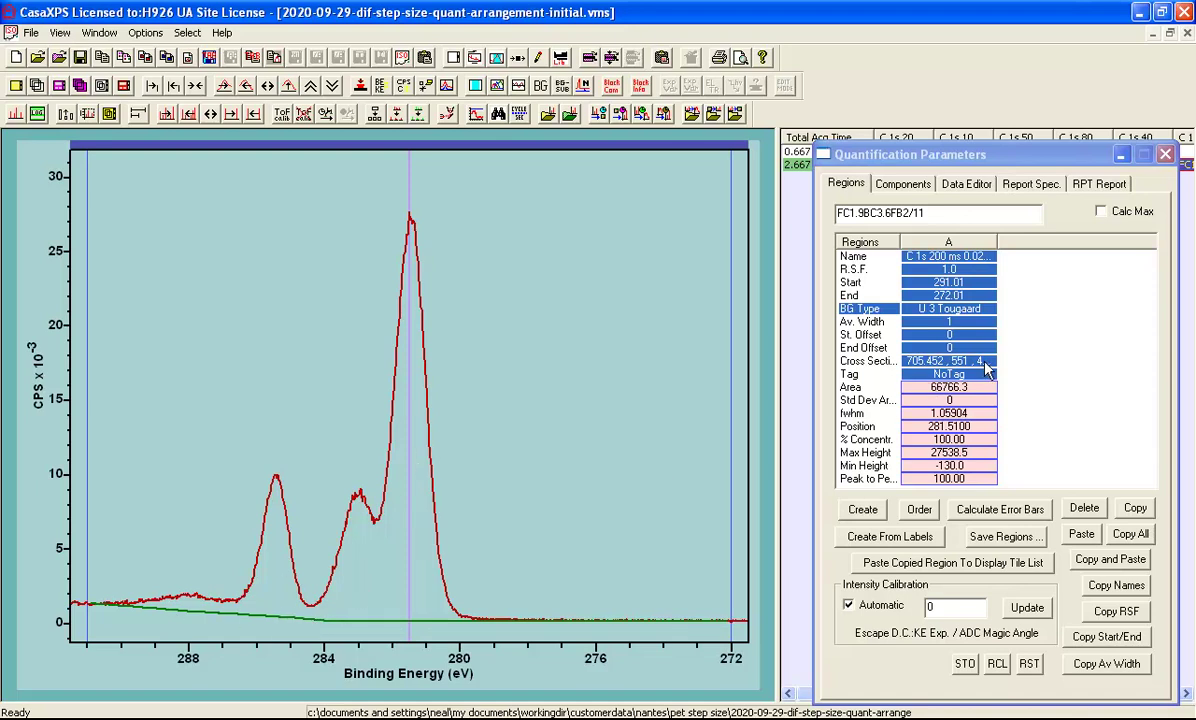
- Change the region's background type to Offset Shirley
left_click(922, 361)
left_click_drag(995, 241, 1037, 242)
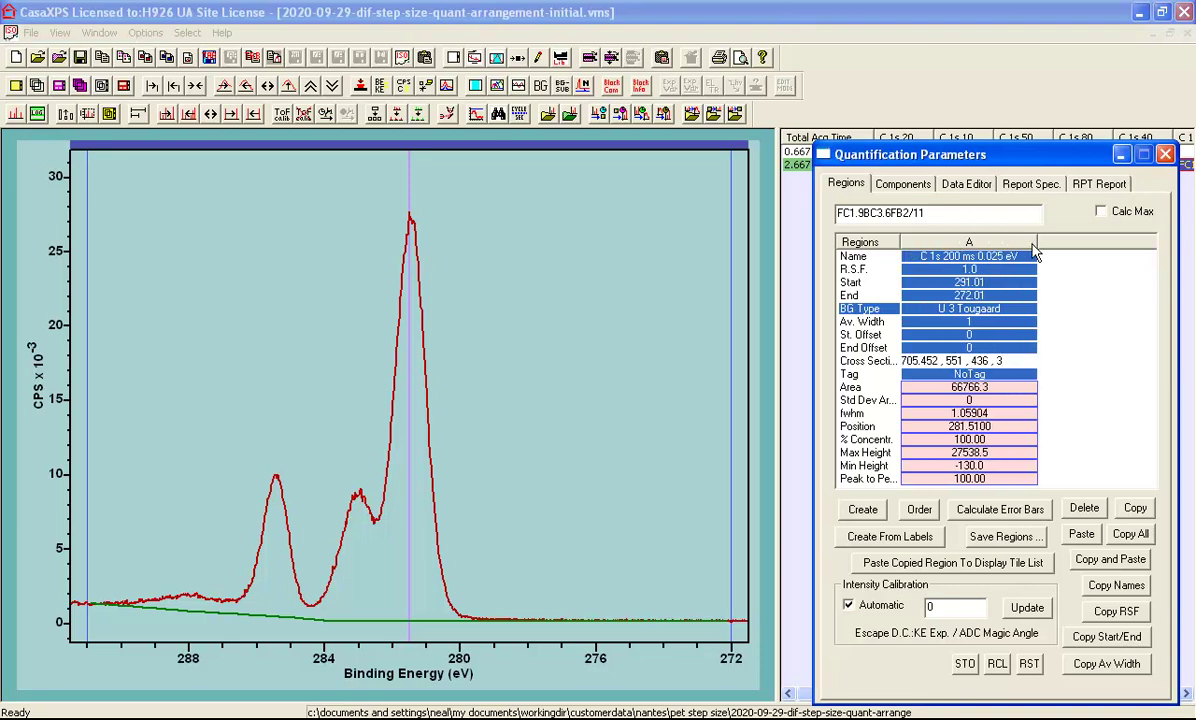
left_click(983, 310)
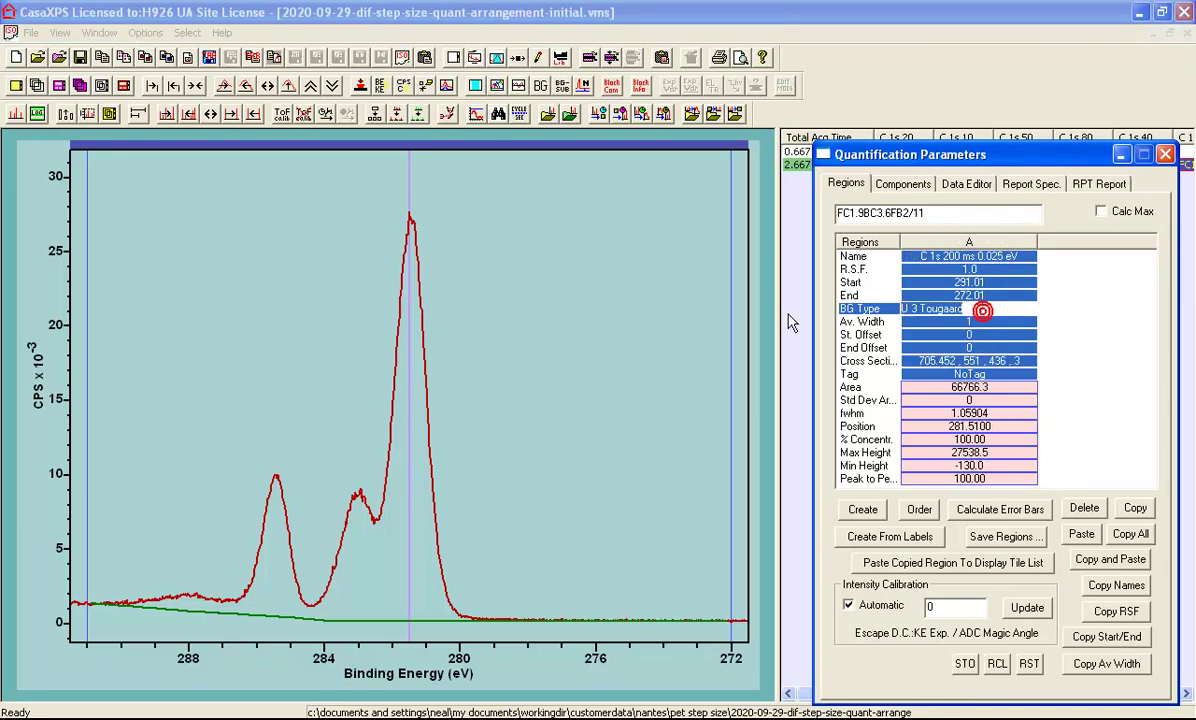
type("os")
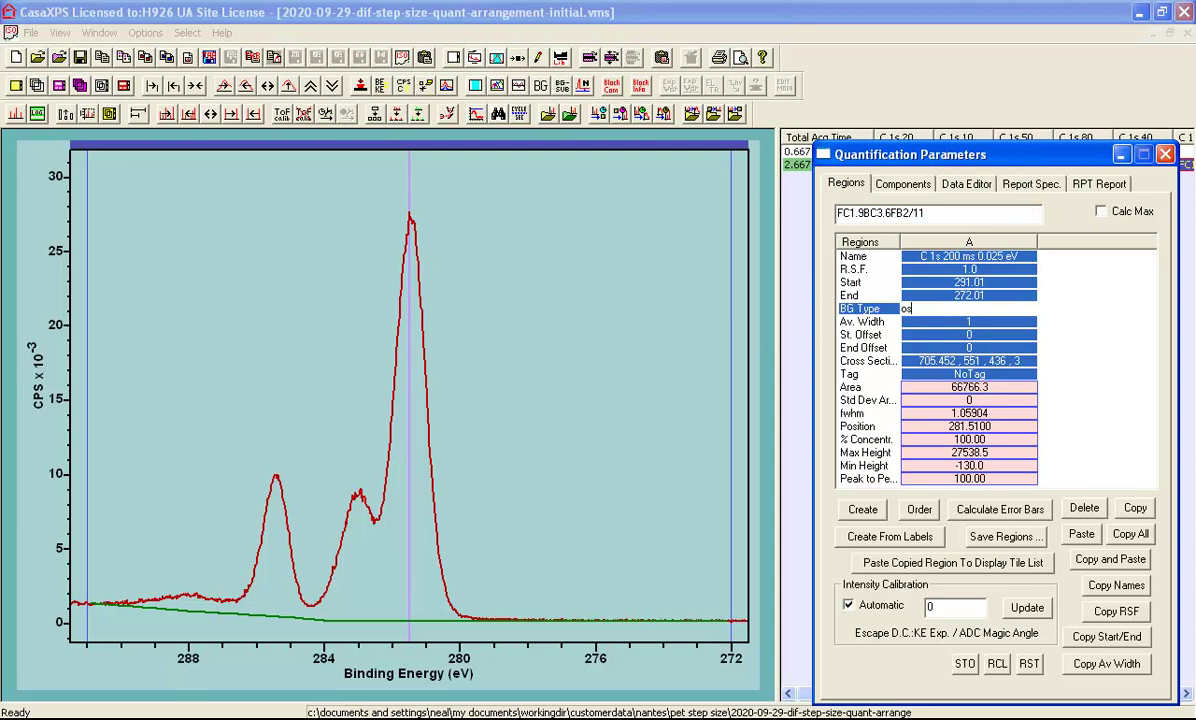
key("Return")
key("Return")
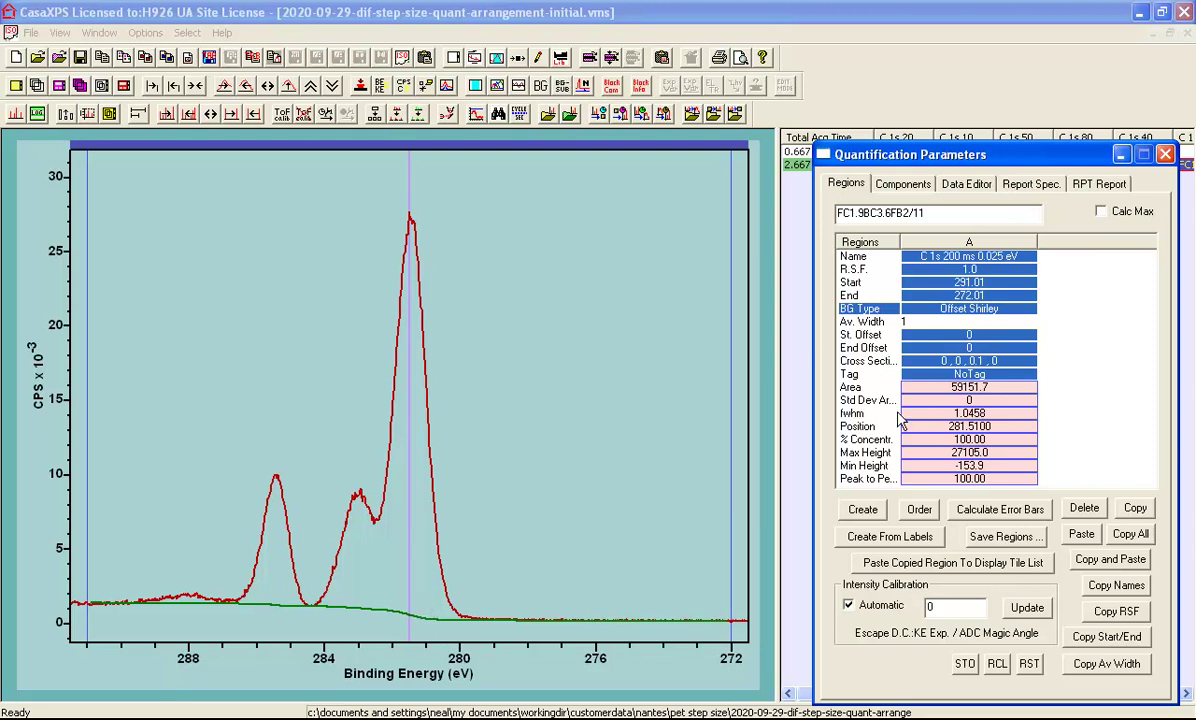
- Set the background parameters to 0, 0, 0, 4, giving area 65572.7
left_click(990, 365)
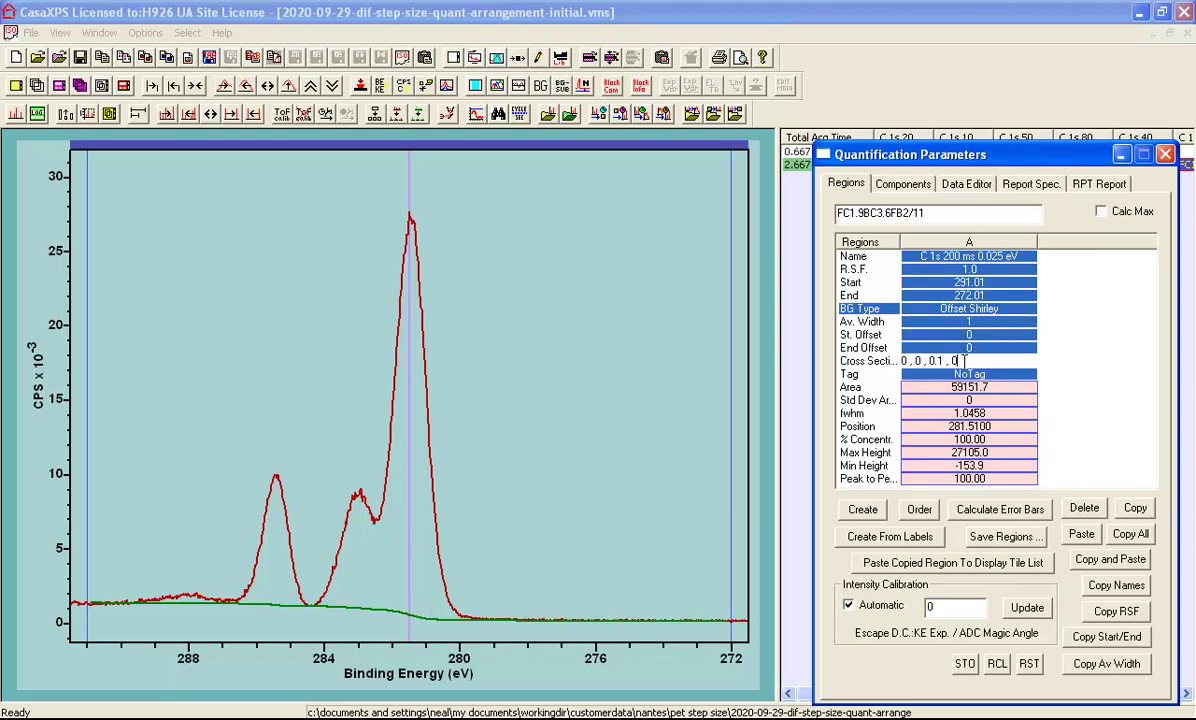
key("BackSpace")
key("BackSpace")
key("Right")
key("Right")
key("Right")
key("Right")
key("BackSpace")
type("4")
key("Return")
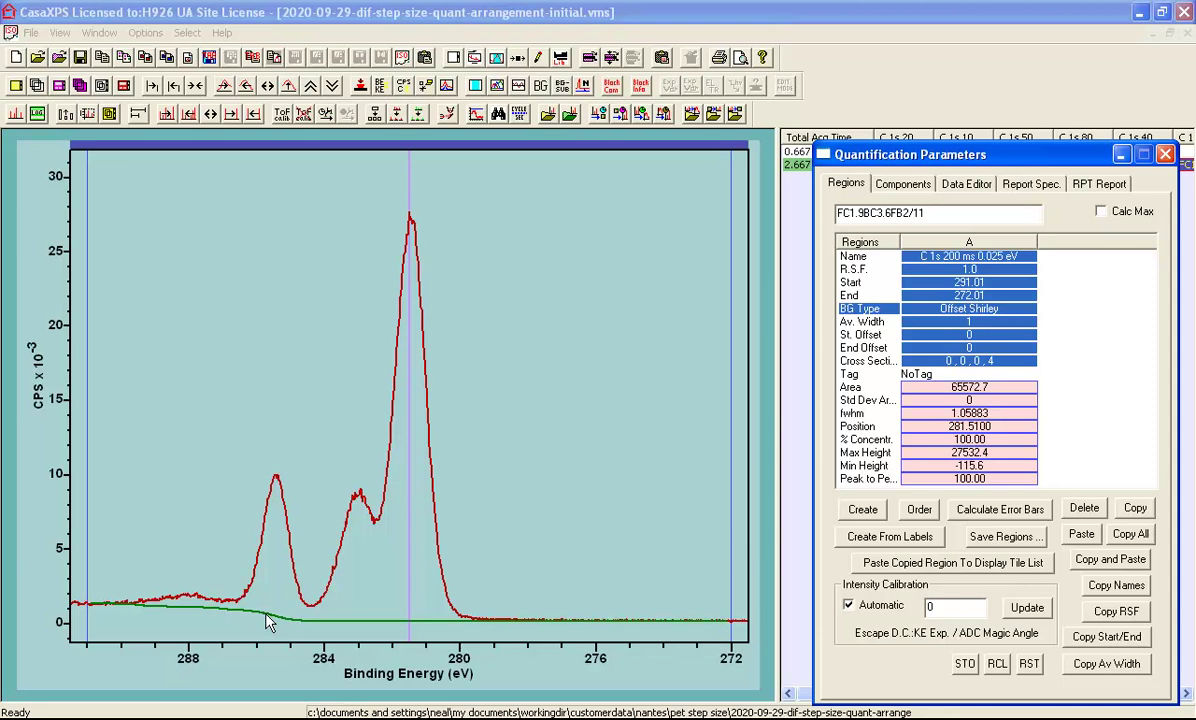
- Set the region's Av. Width to 16, recalculating the area to 65216.4
left_click(455, 625)
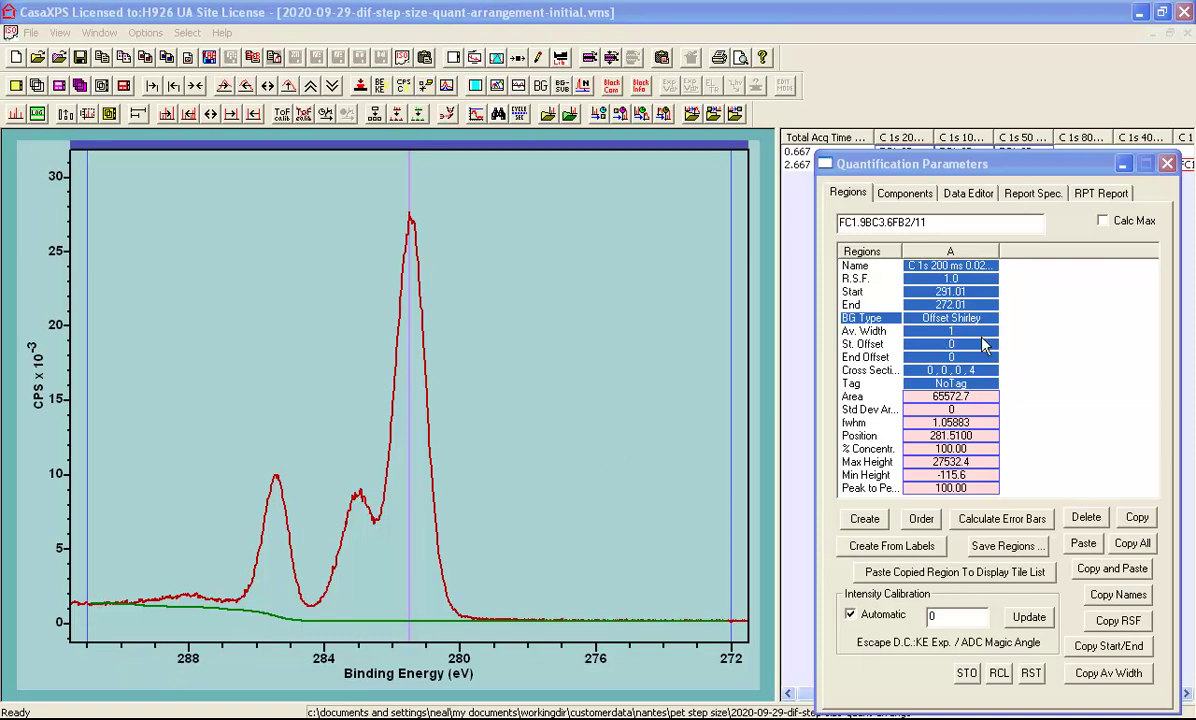
double_click(968, 334)
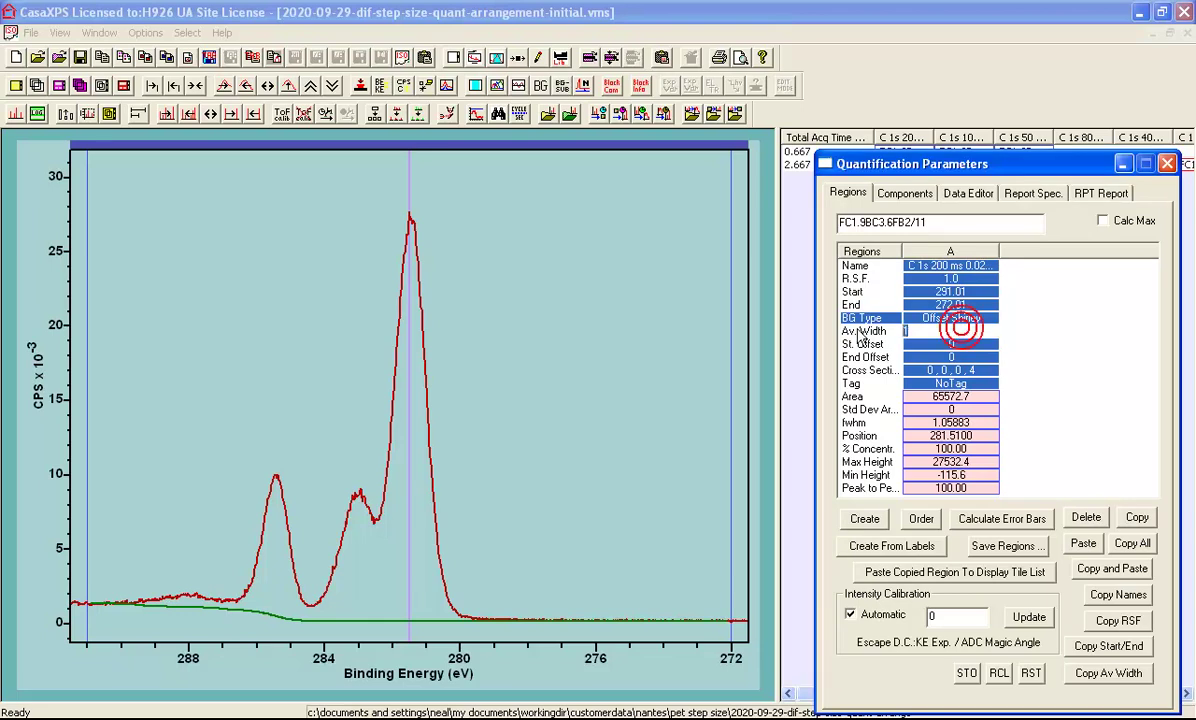
type("16")
key("Return")
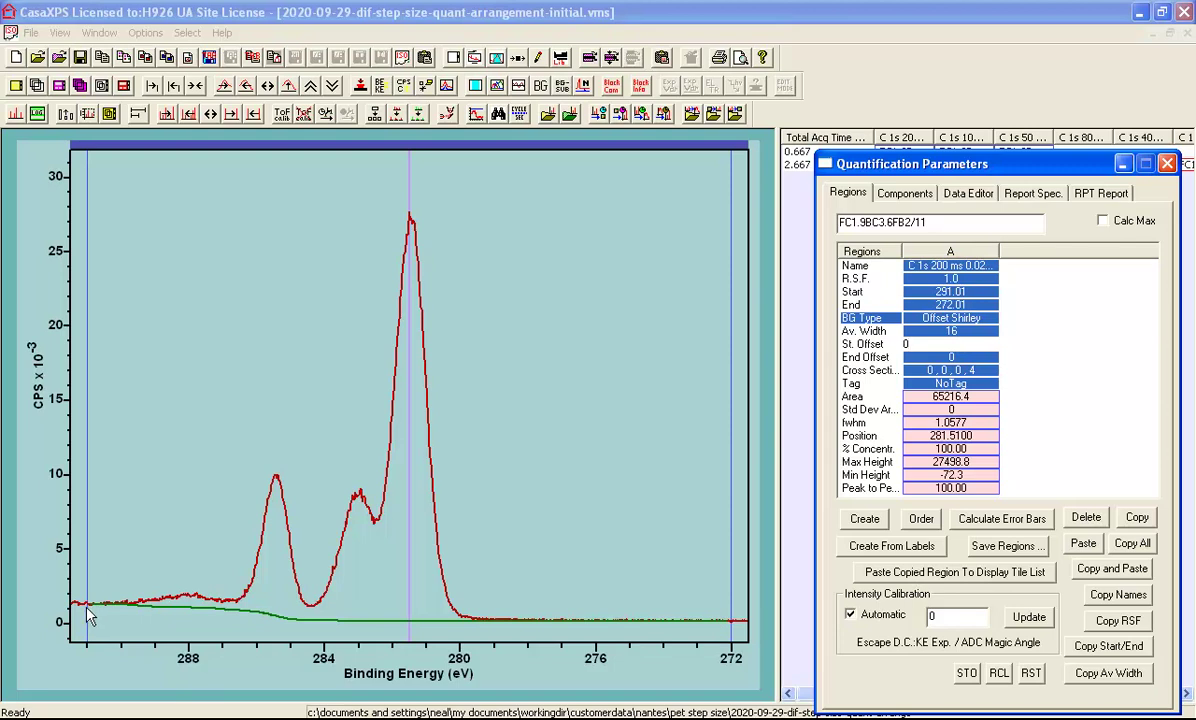
- Enable Mark Region Av. Width in the Tile Display Parameters Colours settings
left_click(482, 61)
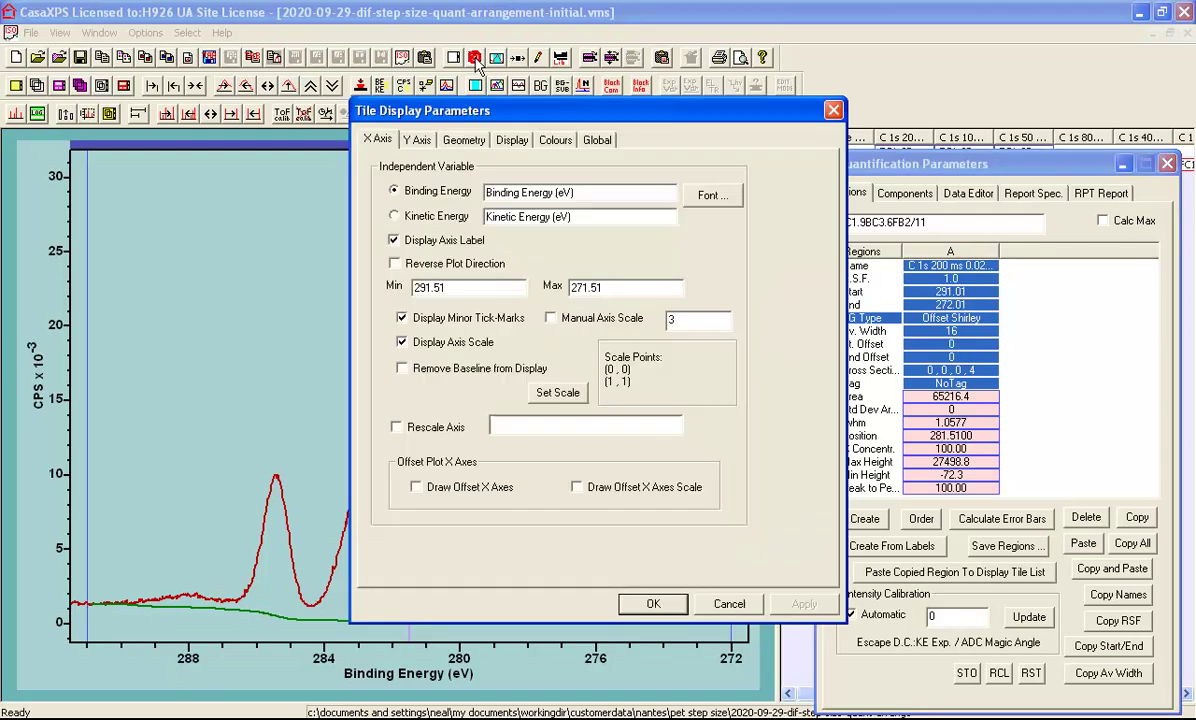
left_click(557, 142)
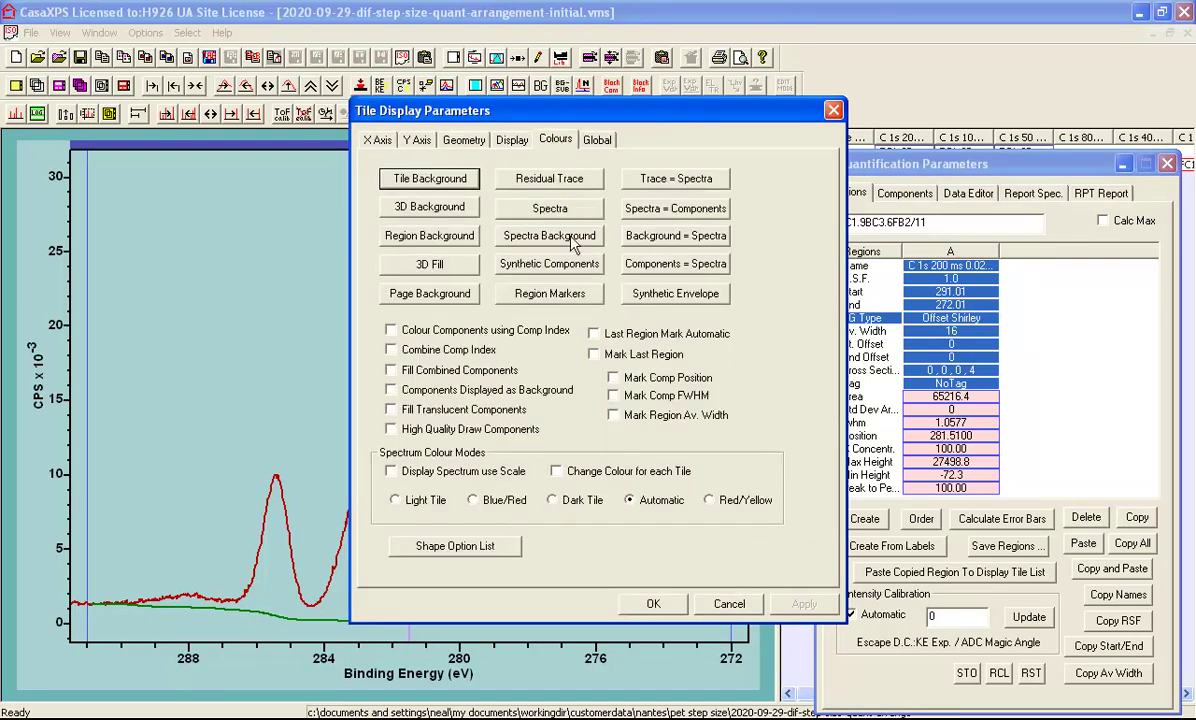
left_click(619, 418)
left_click(650, 603)
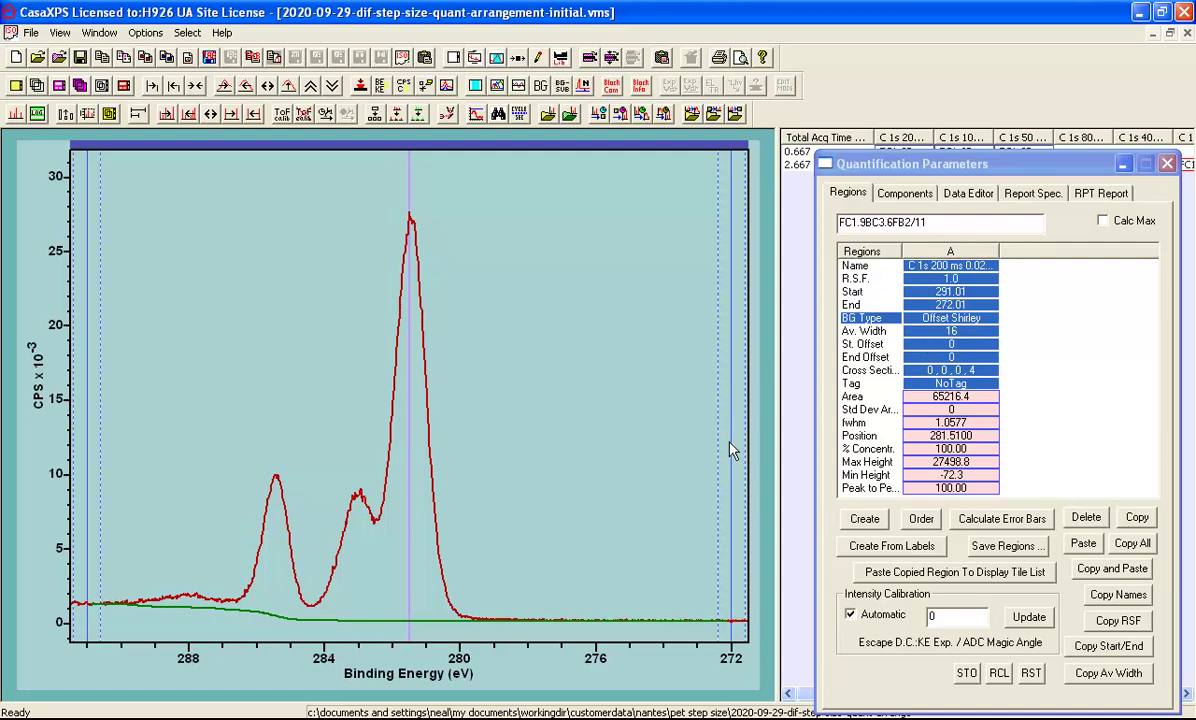
- Add a synthetic C 1s component with the LA(1,1,800) line shape
left_click(705, 614)
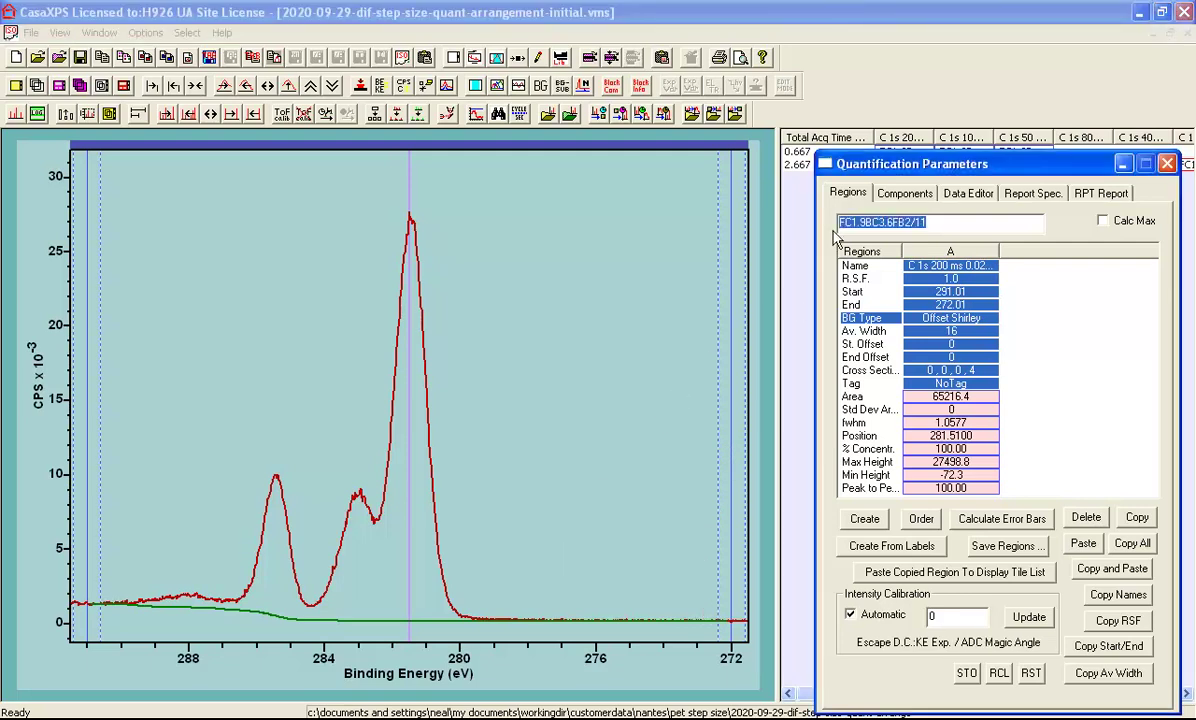
left_click(893, 195)
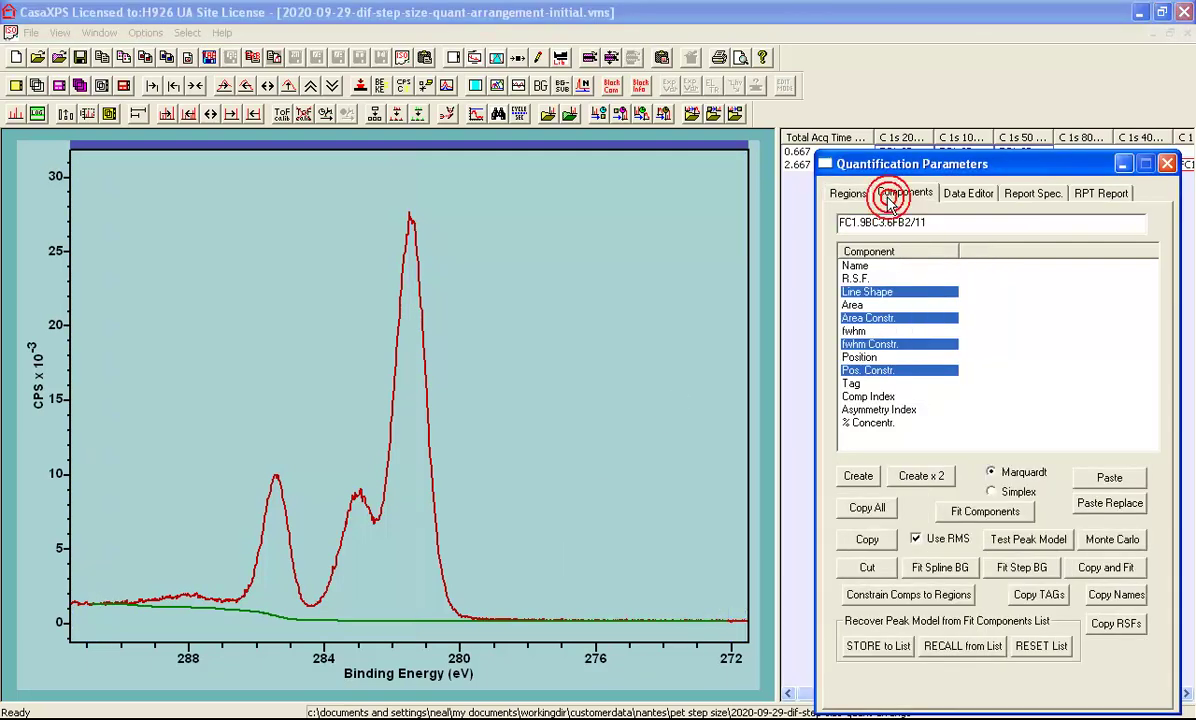
left_click(857, 477)
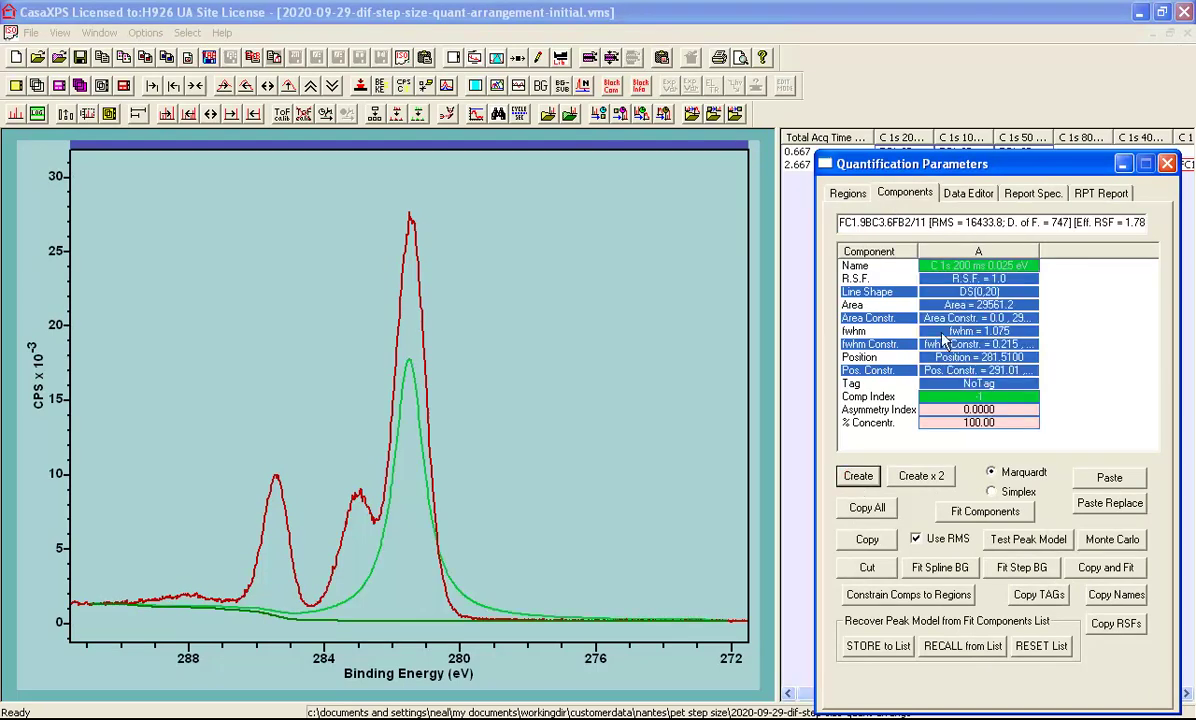
left_click(968, 291)
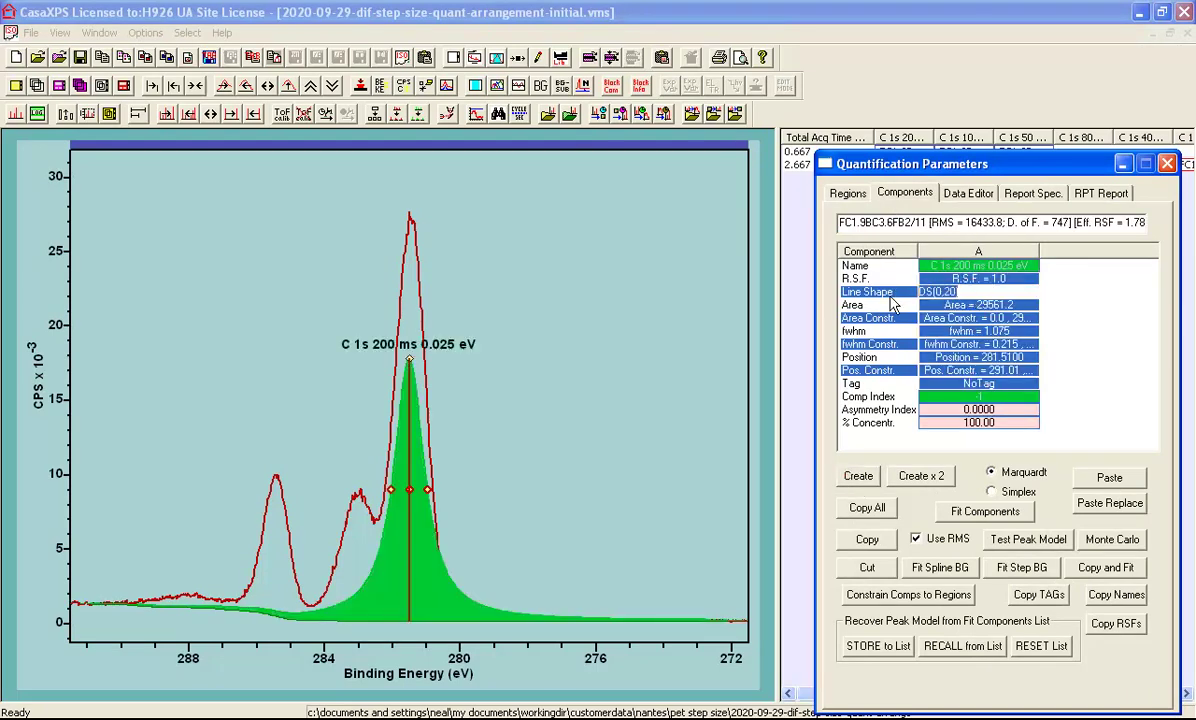
key("BackSpace")
key("BackSpace")
key("BackSpace")
key("BackSpace")
key("BackSpace")
key("BackSpace")
key("BackSpace")
key("BackSpace")
left_click(871, 294)
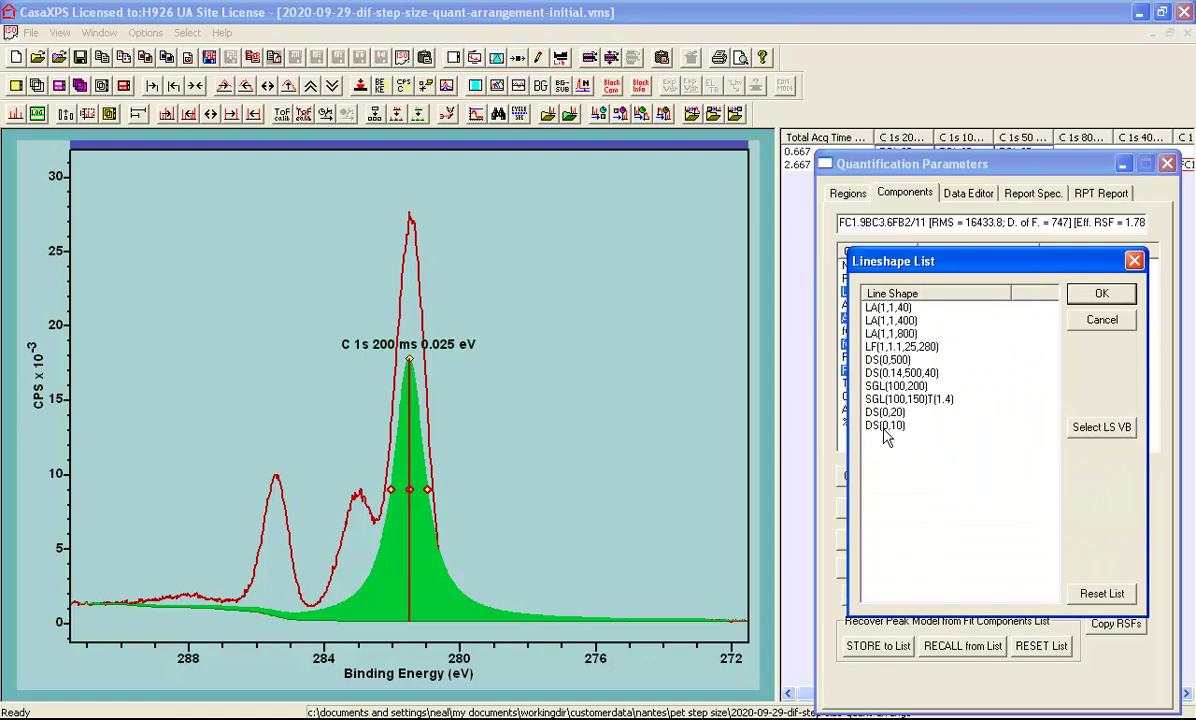
left_click(886, 333)
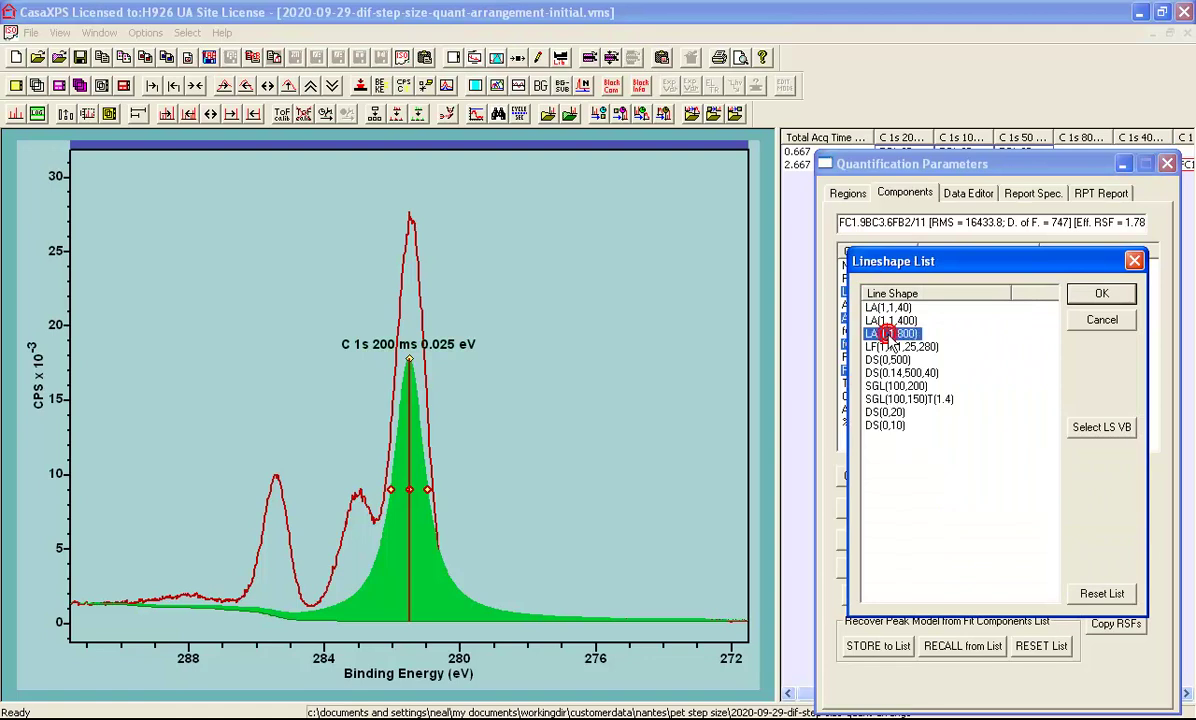
left_click(1096, 295)
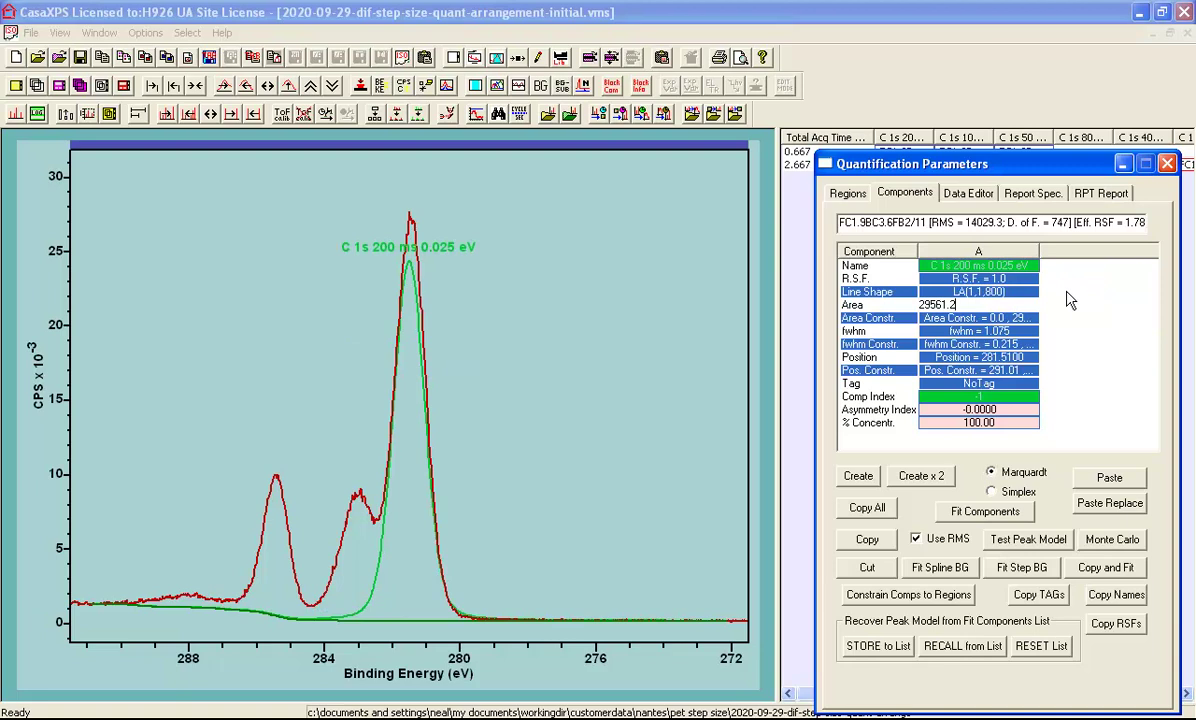
- Lower the component to area 19369.3 and change its line shape to LA(1,1,930)
left_click(990, 303)
left_click_drag(415, 272, 414, 390)
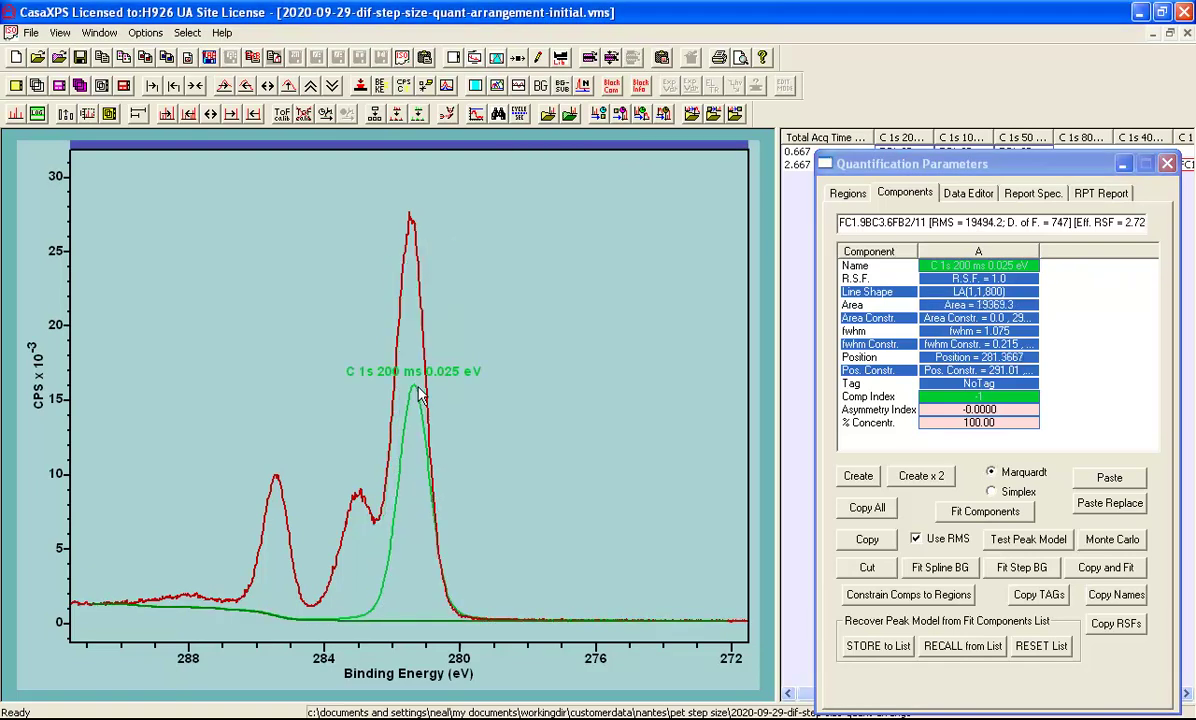
left_click(981, 288)
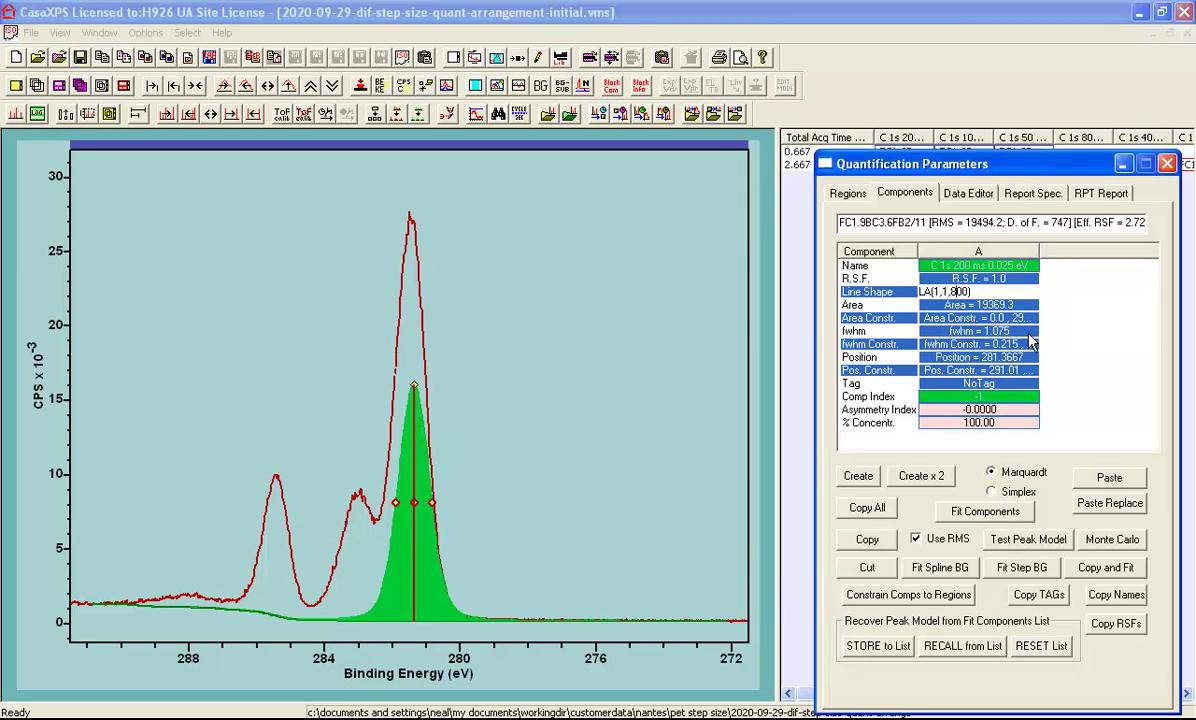
key("BackSpace")
key("BackSpace")
type("93")
key("Return")
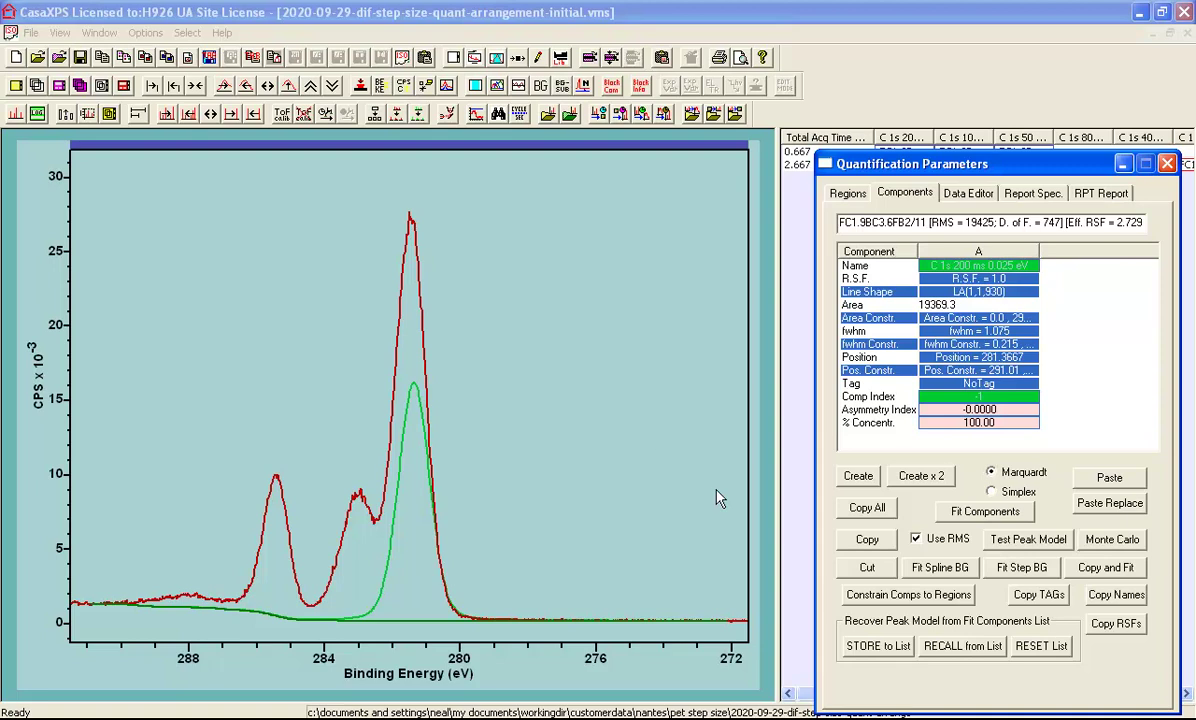
- Duplicate the component as B near 281.8 eV with area constraint a*0.5
left_click(867, 539)
left_click(1110, 480)
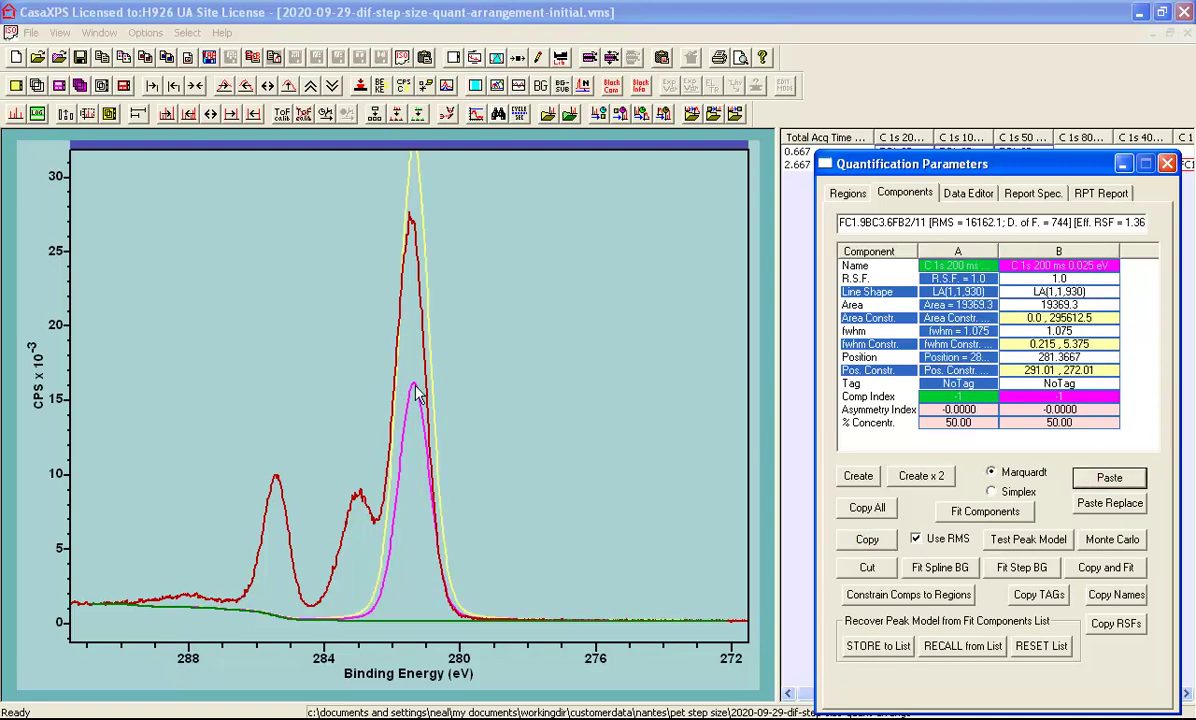
left_click_drag(416, 390, 399, 486)
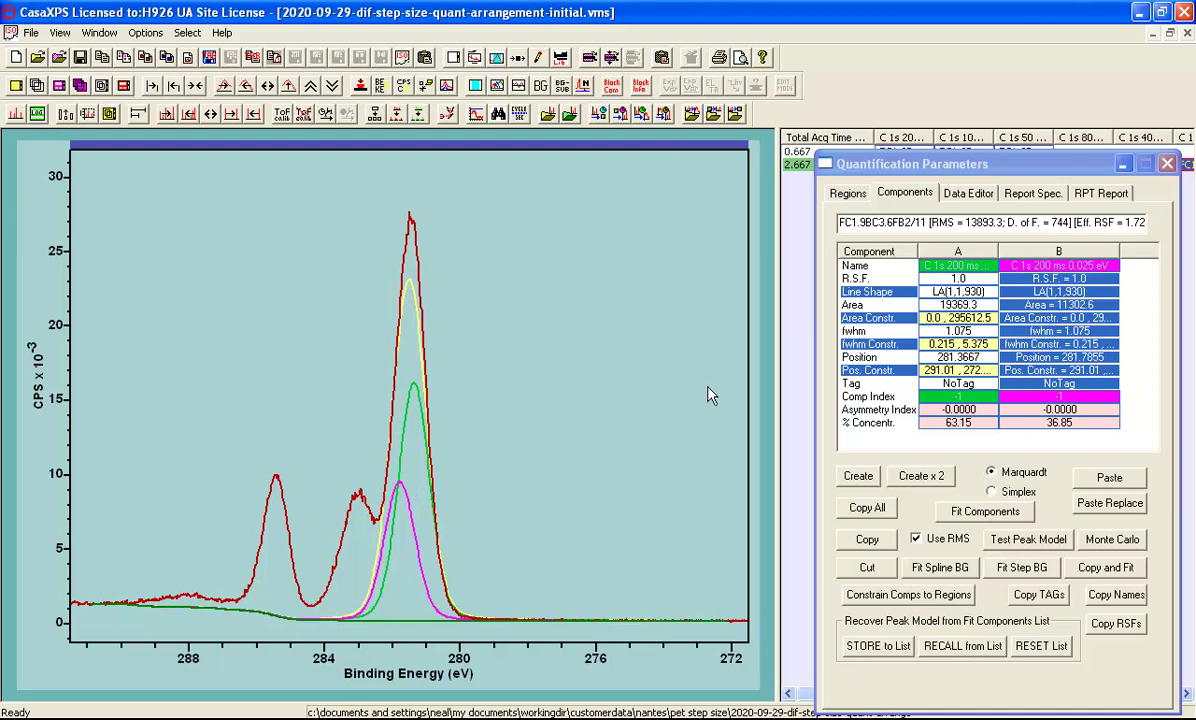
left_click(1058, 318)
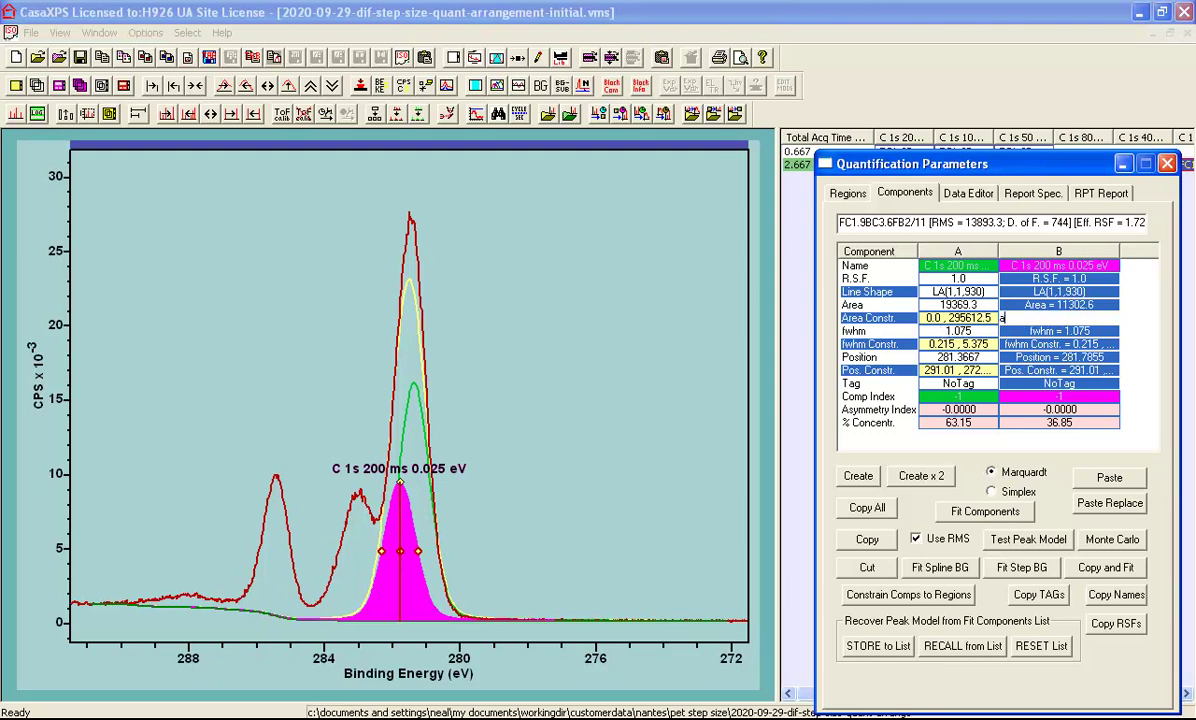
type("a*0.5")
key("Return")
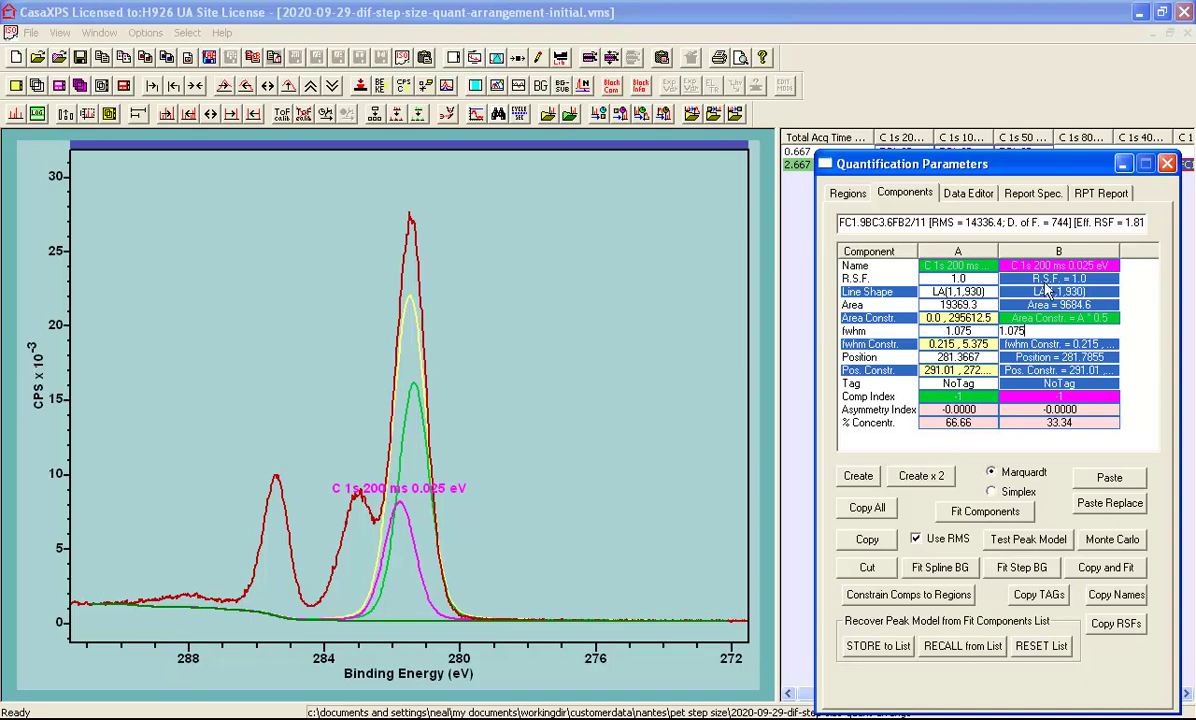
- Paste components C and D onto the peaks near 283 and 285.5 eV
left_click(1109, 477)
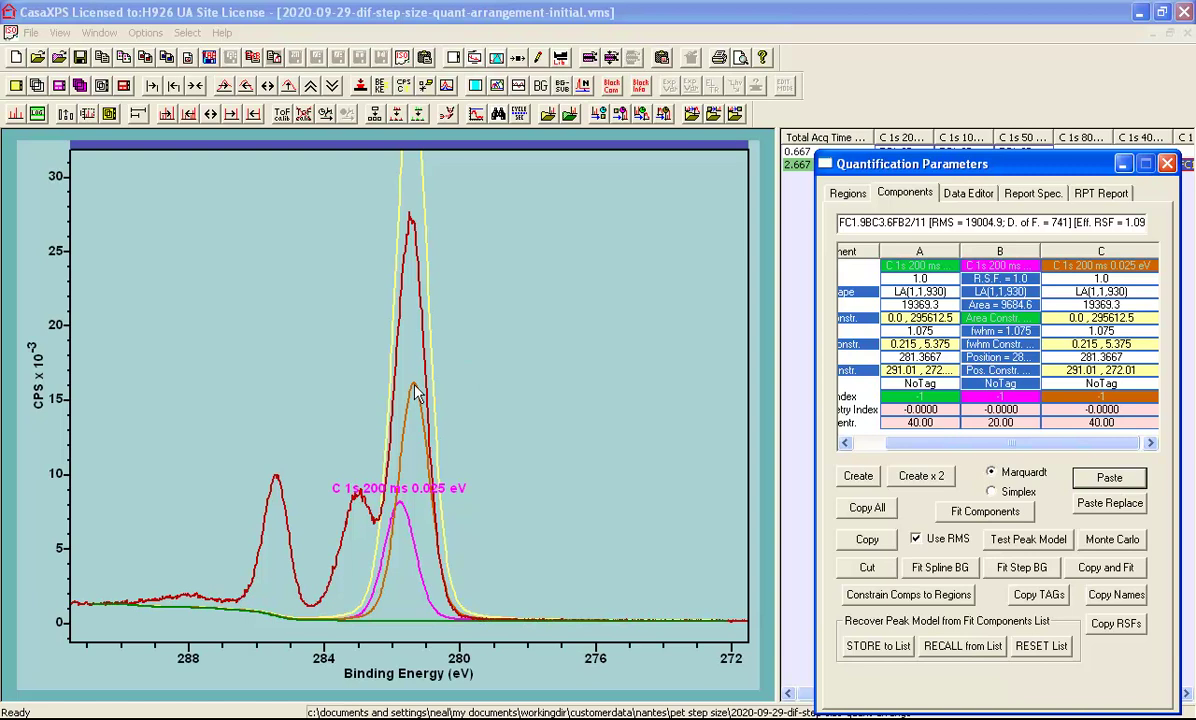
left_click_drag(413, 388, 359, 512)
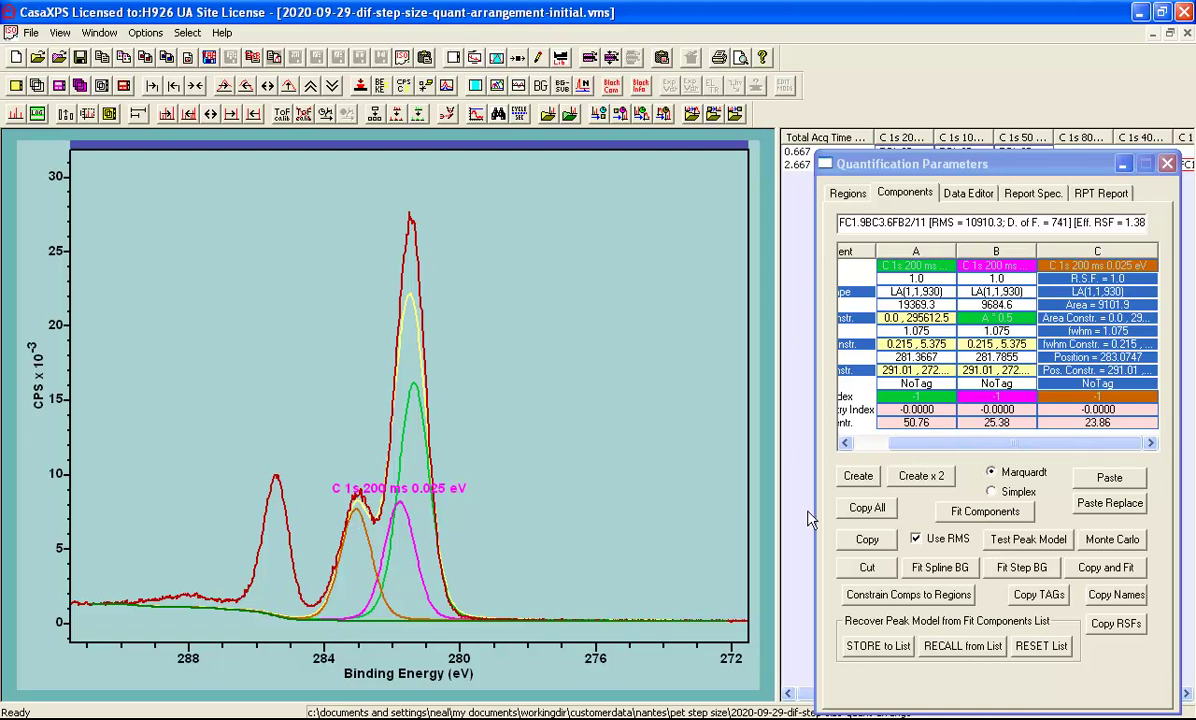
left_click(1105, 477)
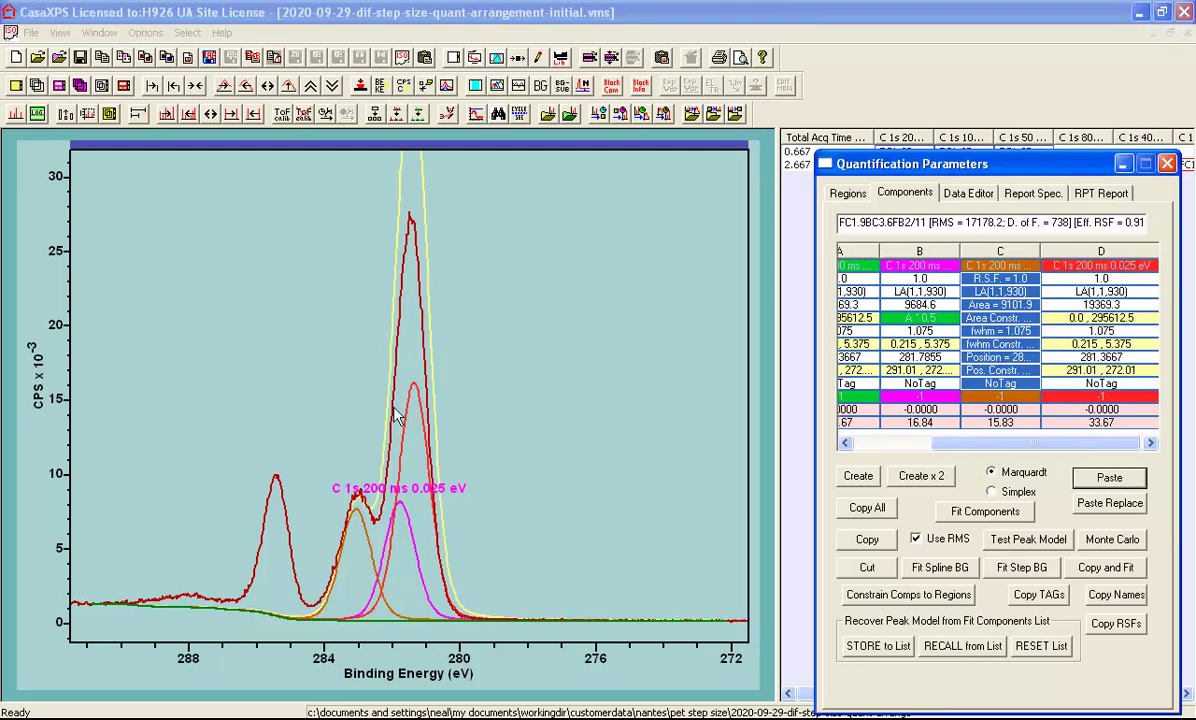
left_click_drag(415, 393, 281, 492)
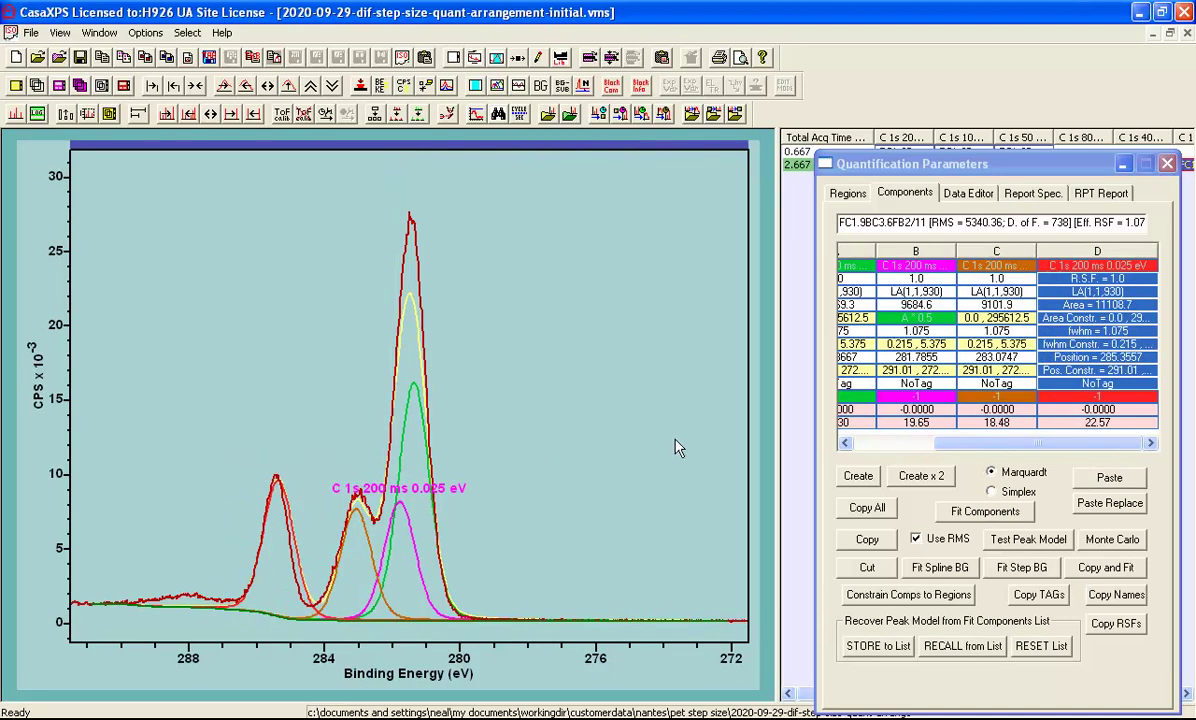
left_click(895, 442)
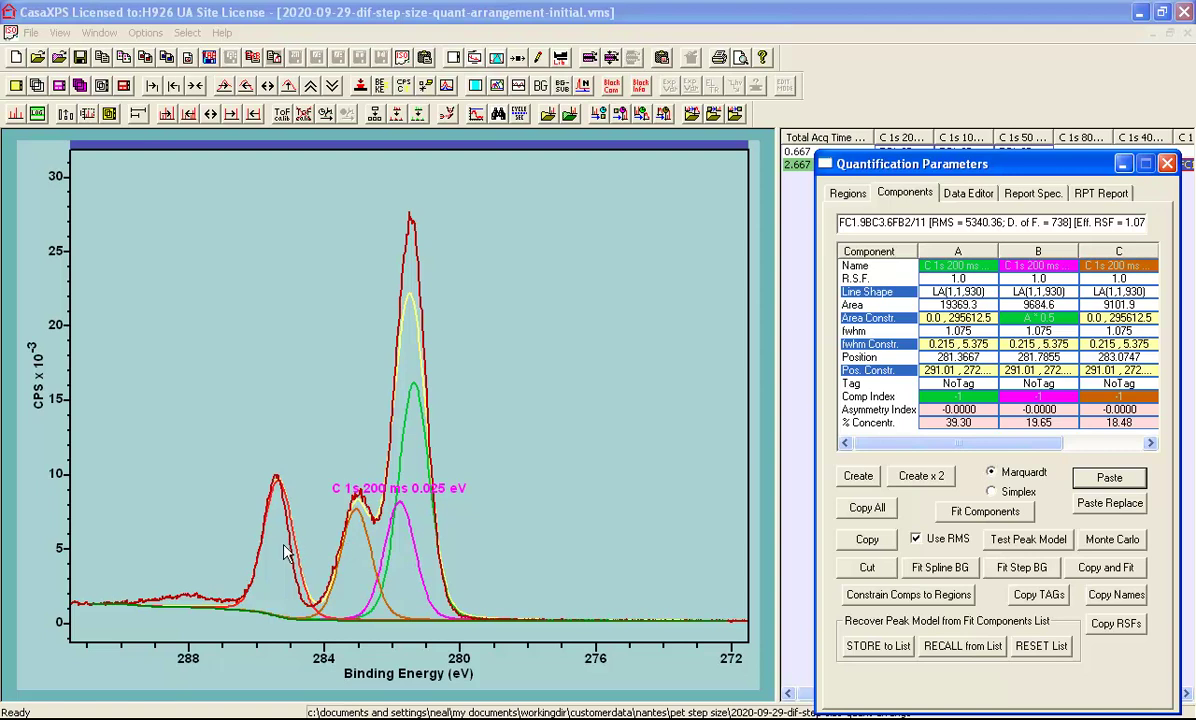
- Untick Use RMS and fit the four components, reaching Chi Sq 5614.65
left_click(916, 539)
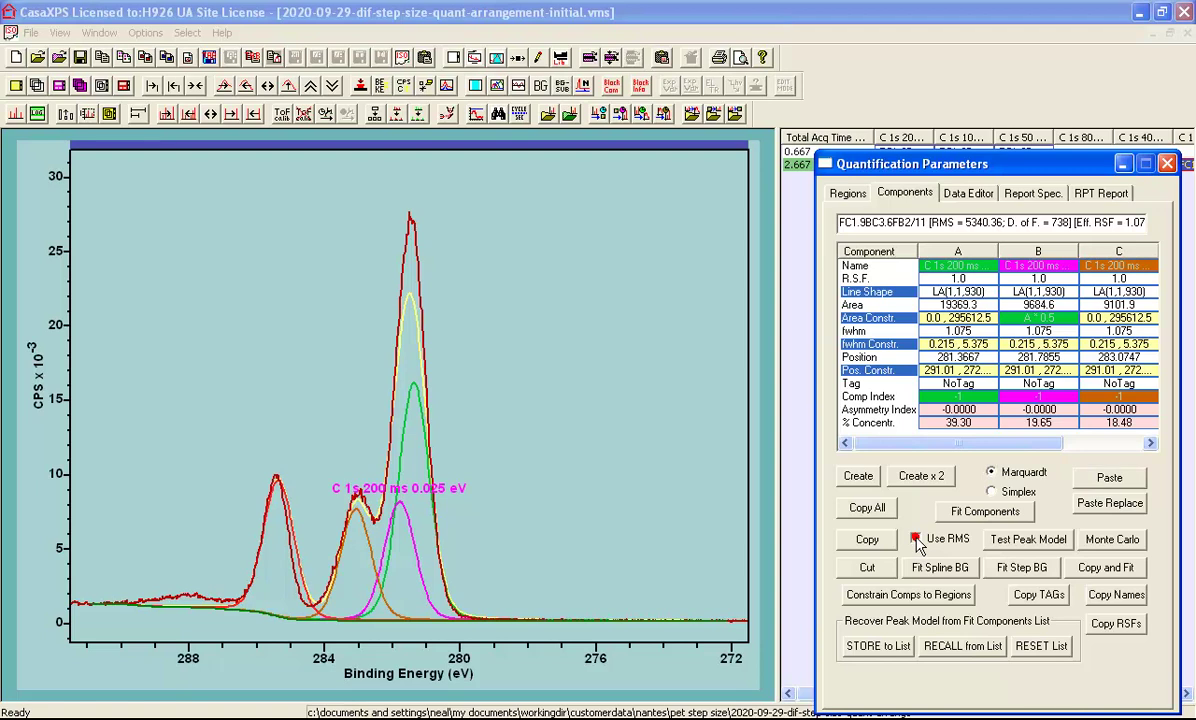
left_click(972, 510)
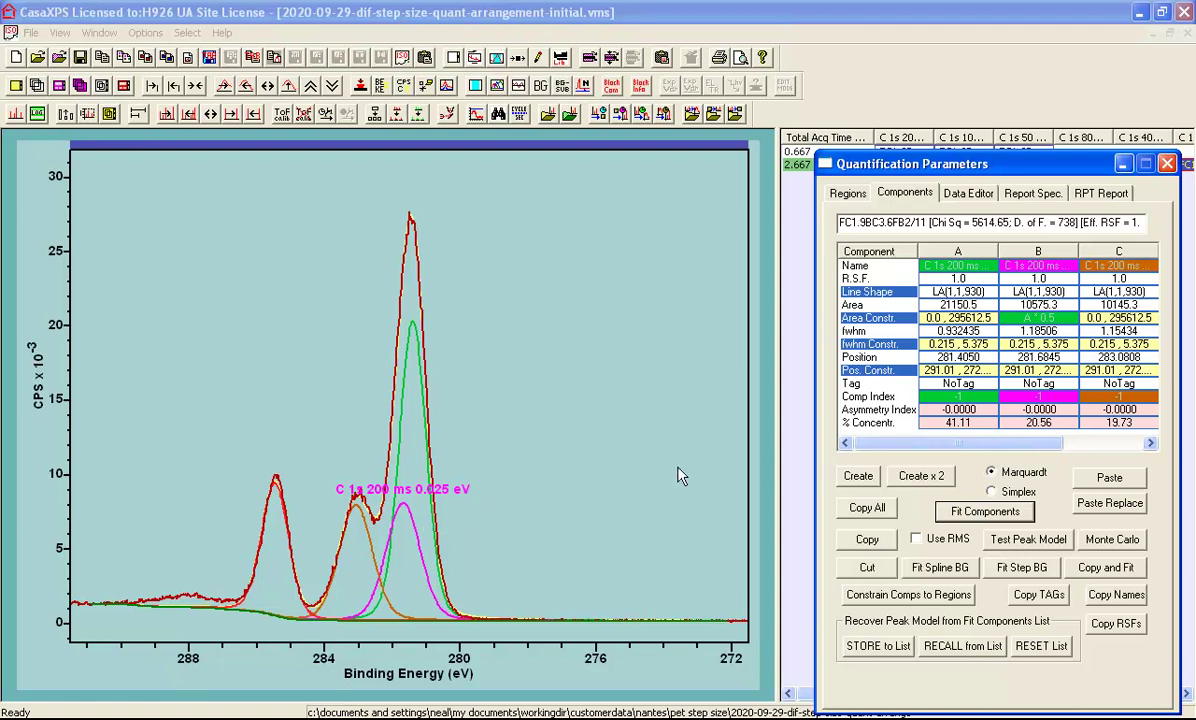
mouse_move(913, 443)
left_mouse_down()
mouse_move(988, 446)
mouse_move(926, 444)
left_mouse_up()
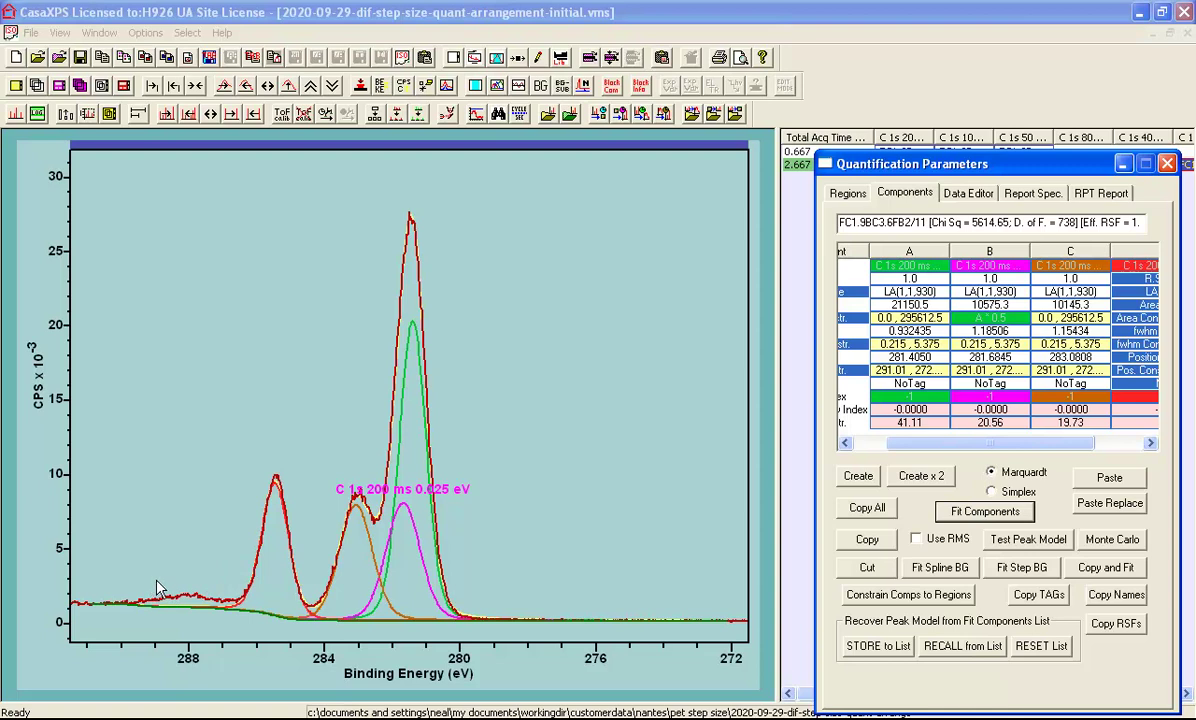
- Zoom in on the weak baseline feature between about 290.7 and 285.8 eV
left_click(219, 598)
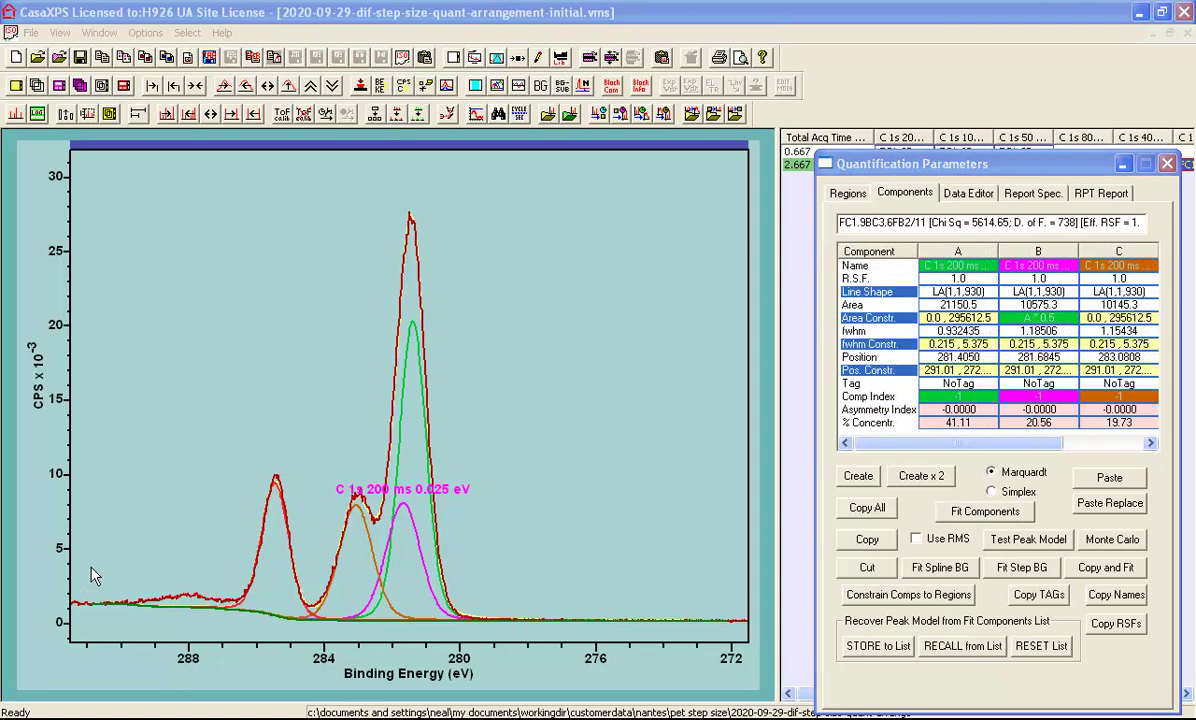
left_click_drag(95, 563, 245, 625)
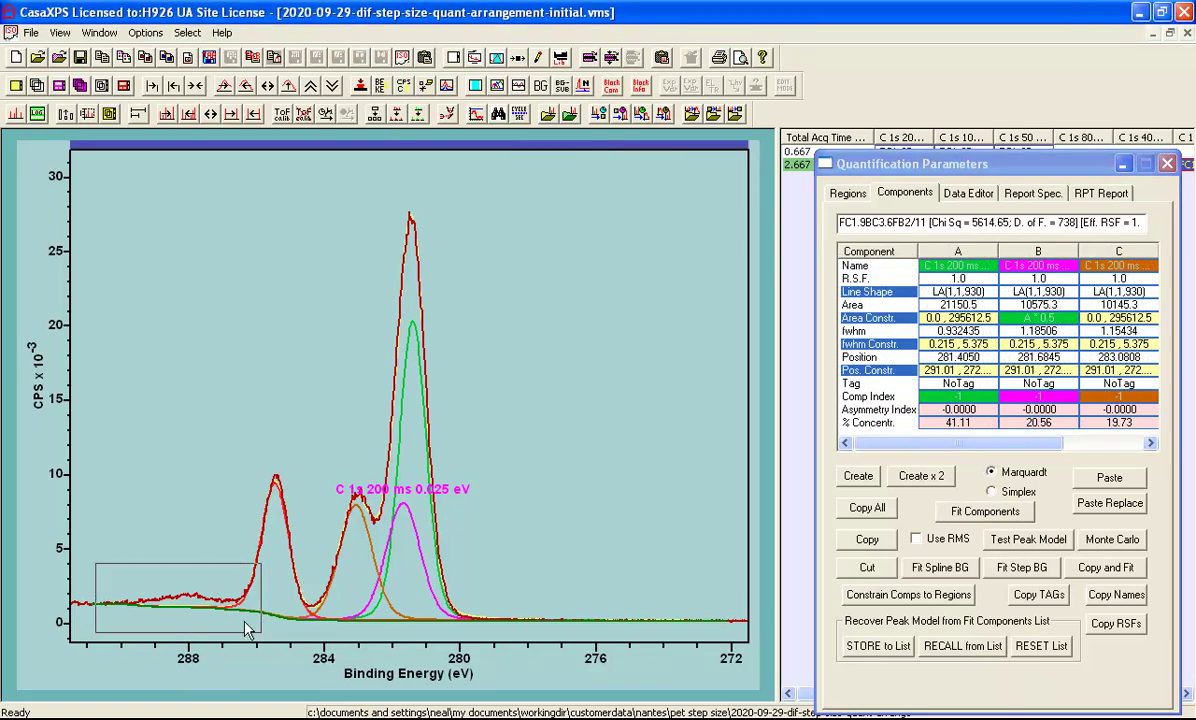
left_click(205, 580)
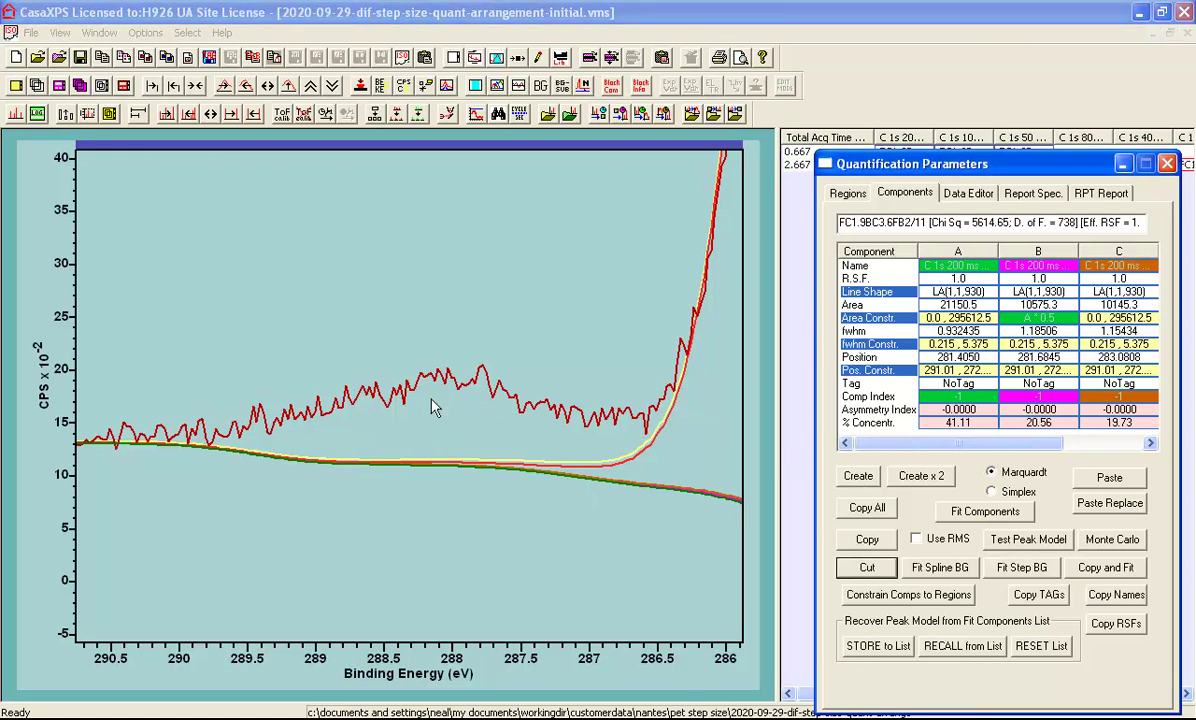
- Add component E, apply the LA(1,1,930) line shape to all components, and move E to about 289.0 eV
left_click(857, 477)
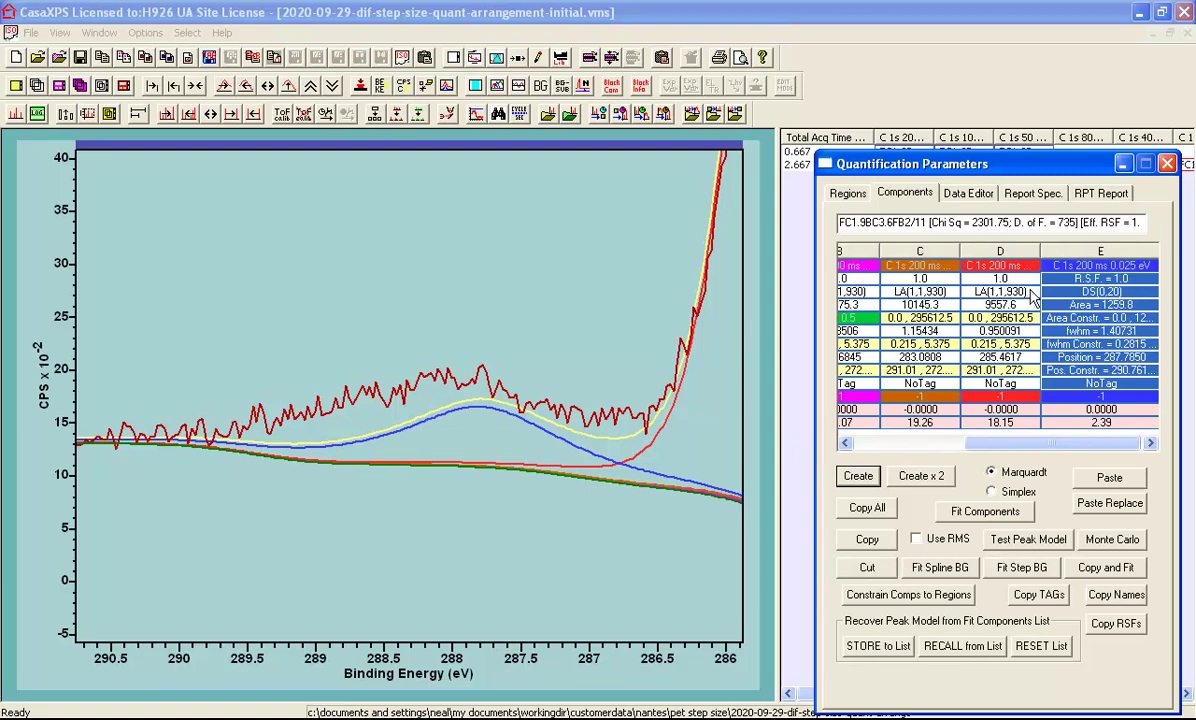
left_click(1023, 290)
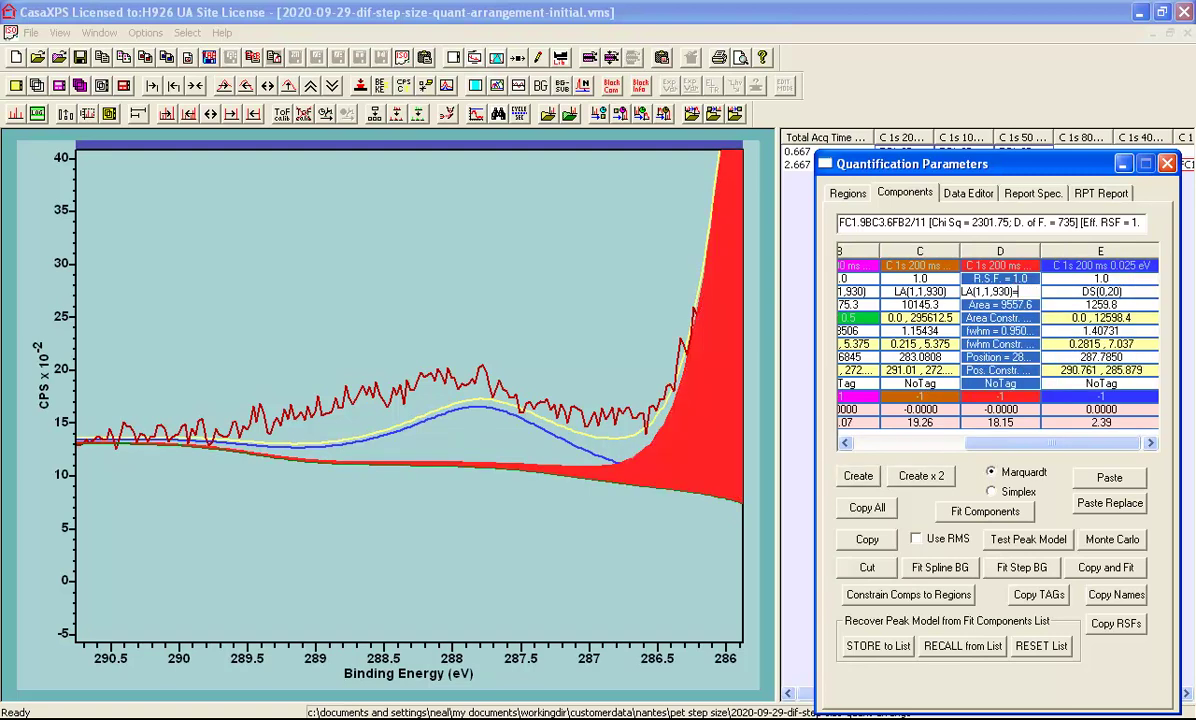
key("Return")
key("Return")
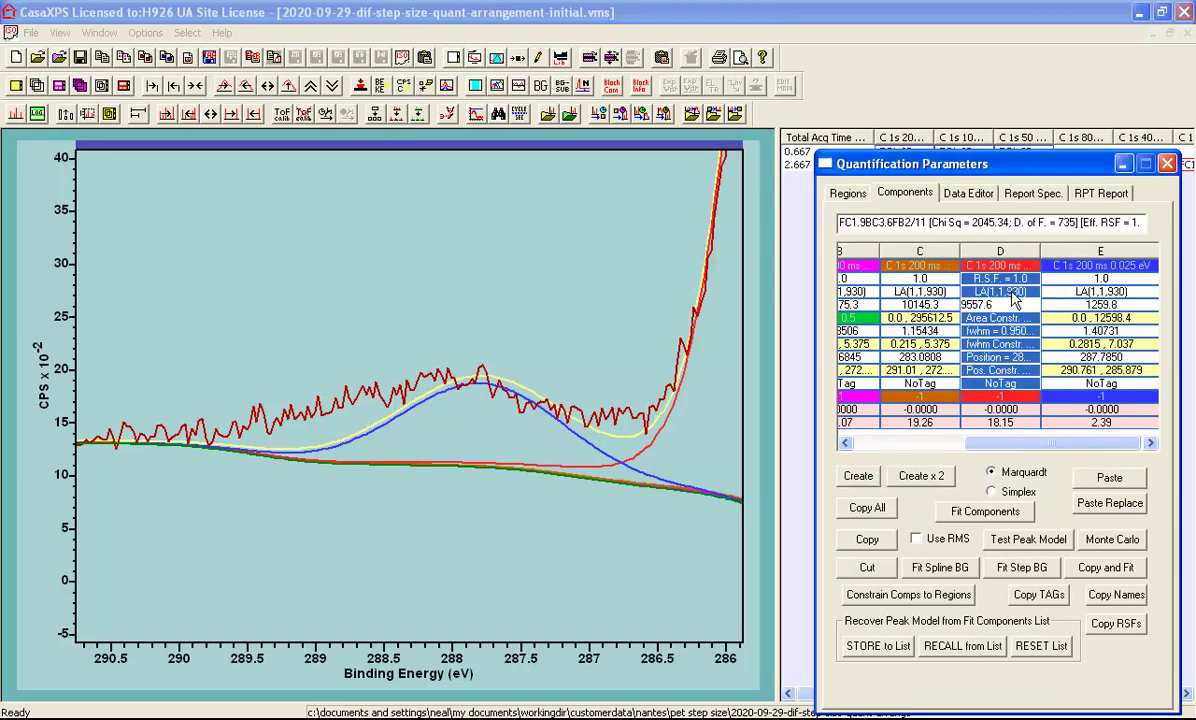
left_click(1050, 291)
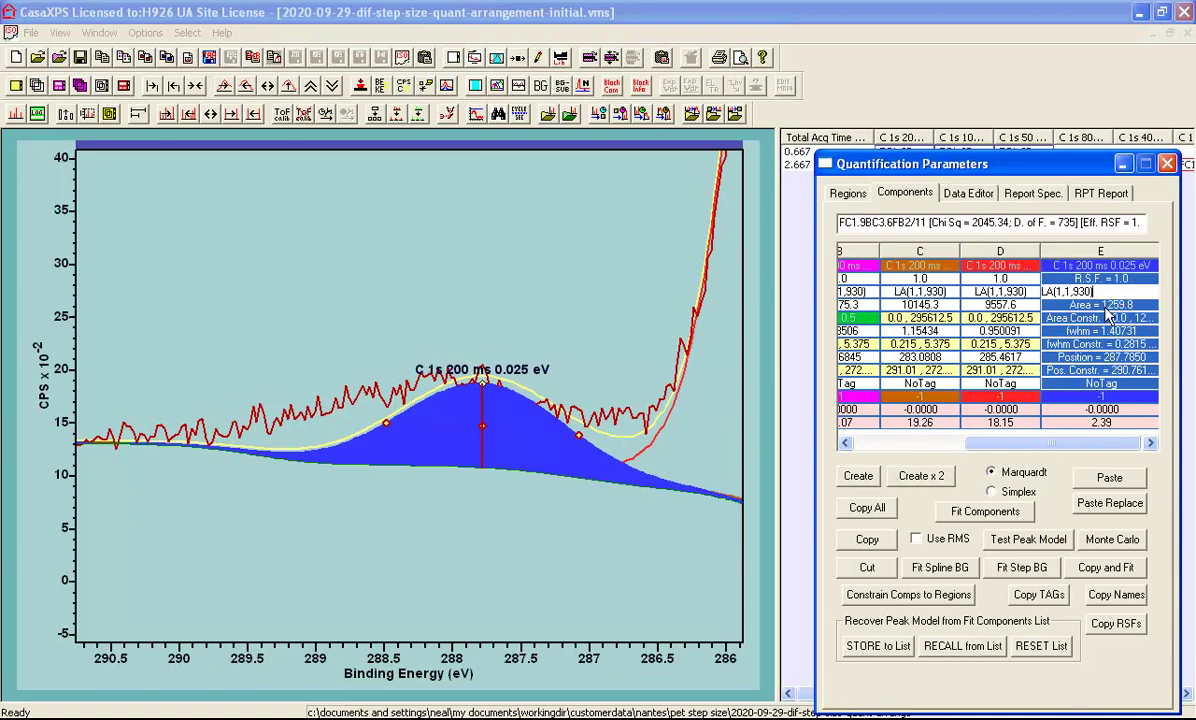
left_click(855, 542)
left_click_drag(487, 393, 318, 418)
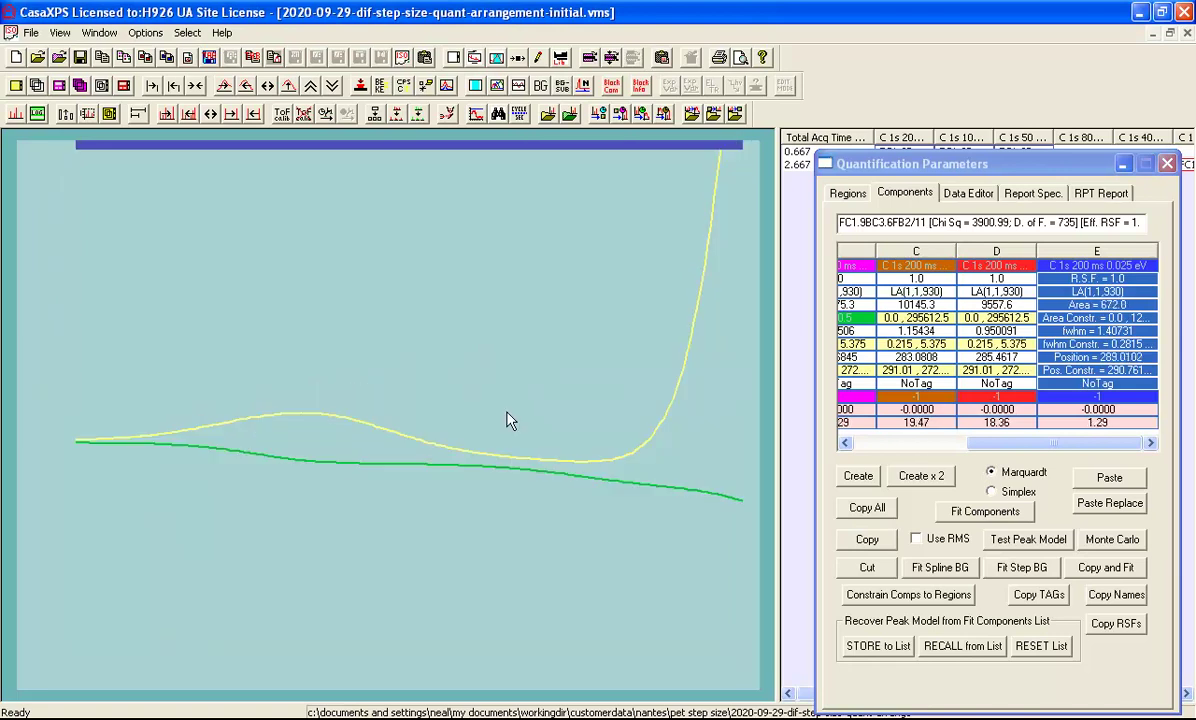
- Paste two more components near 288.2 eV and 287.4 eV, then refit all components
left_click(1100, 479)
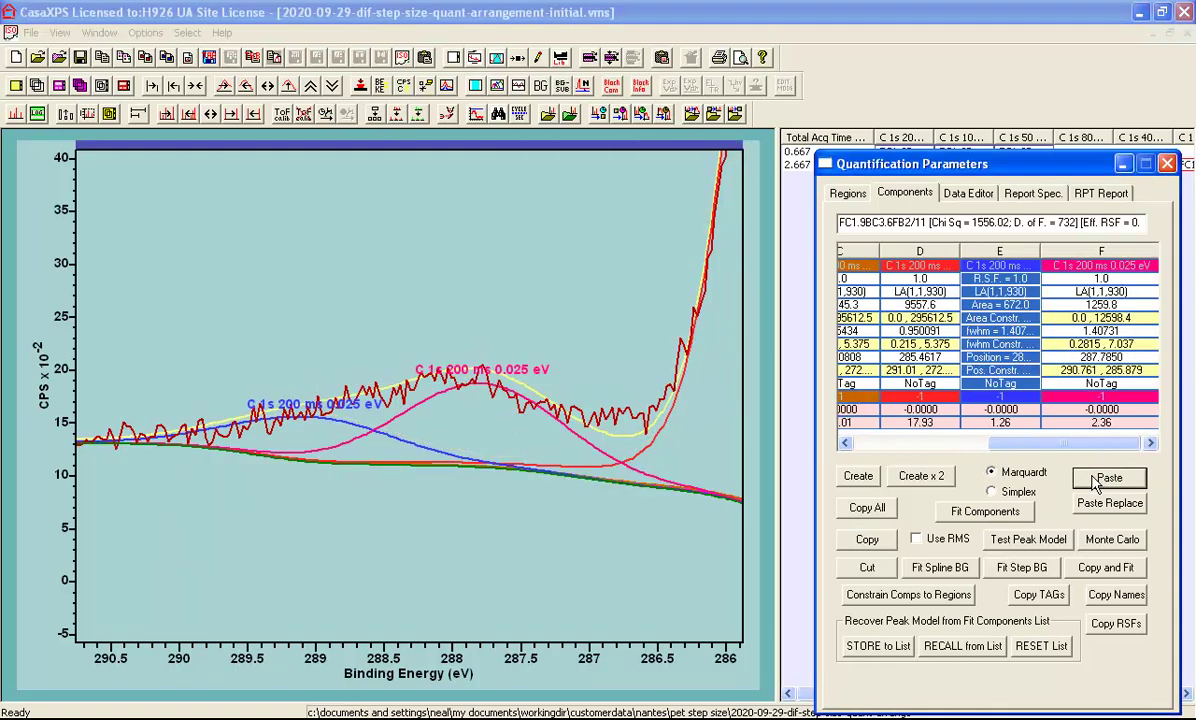
left_click(430, 412)
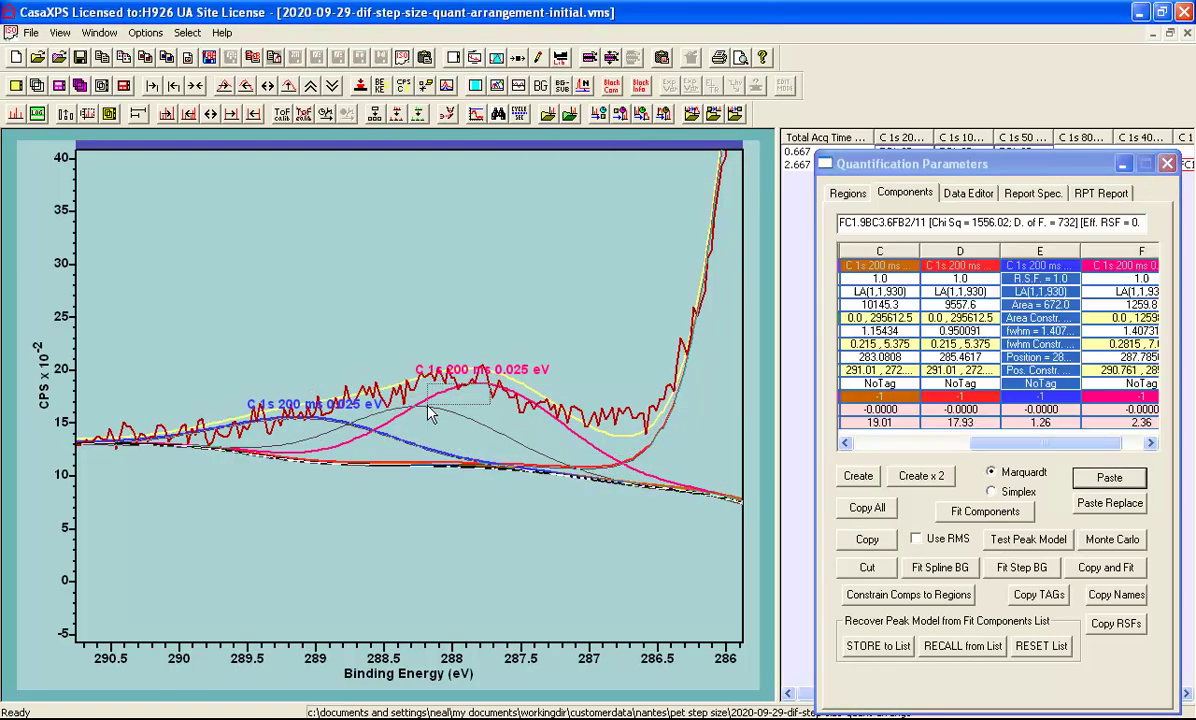
left_click_drag(430, 412, 384, 440)
left_click(1092, 481)
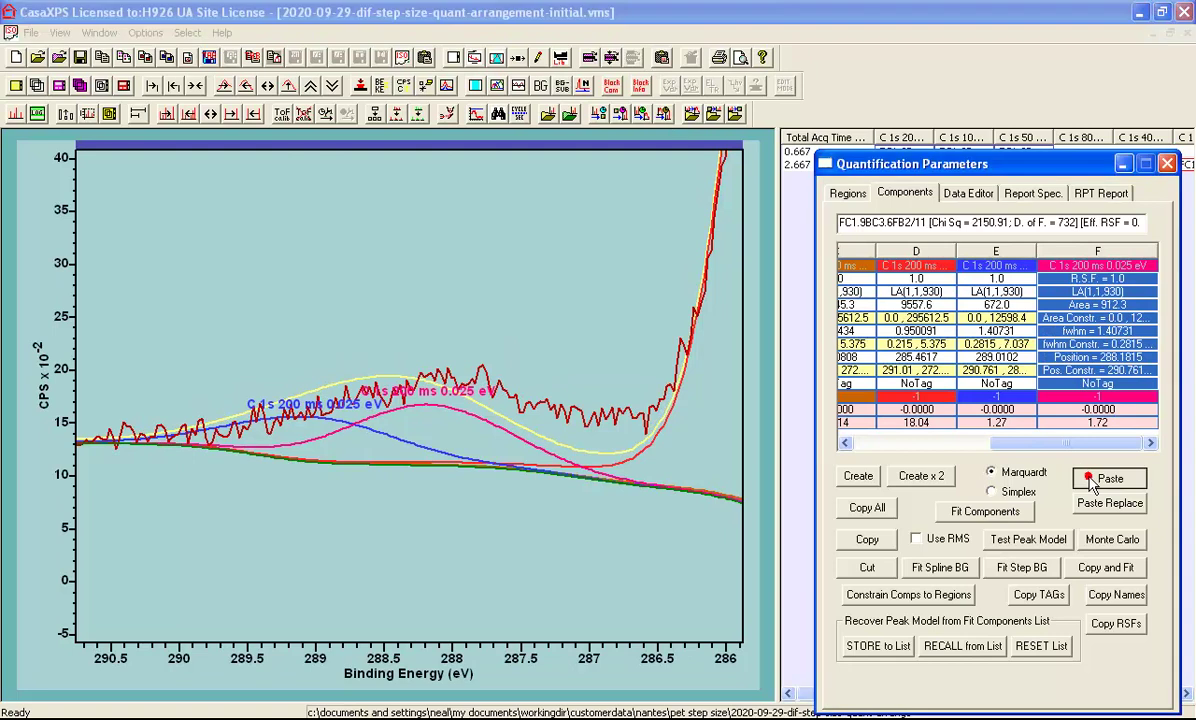
left_click(460, 360)
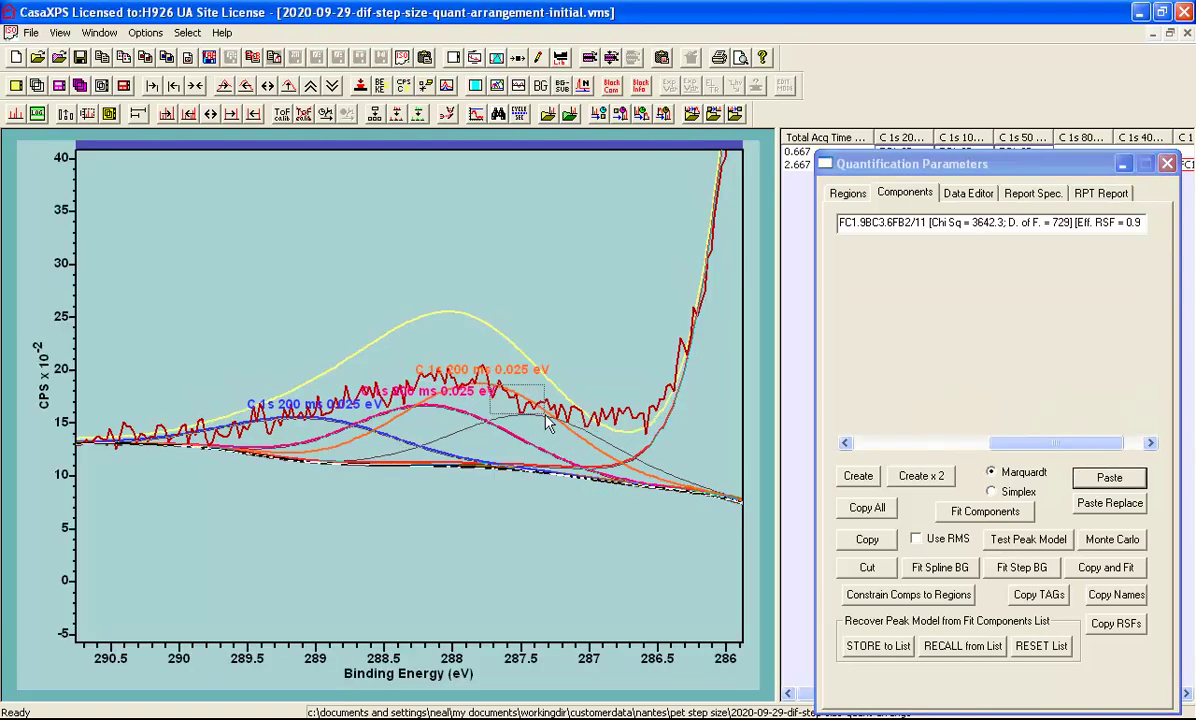
left_click_drag(548, 424, 547, 427)
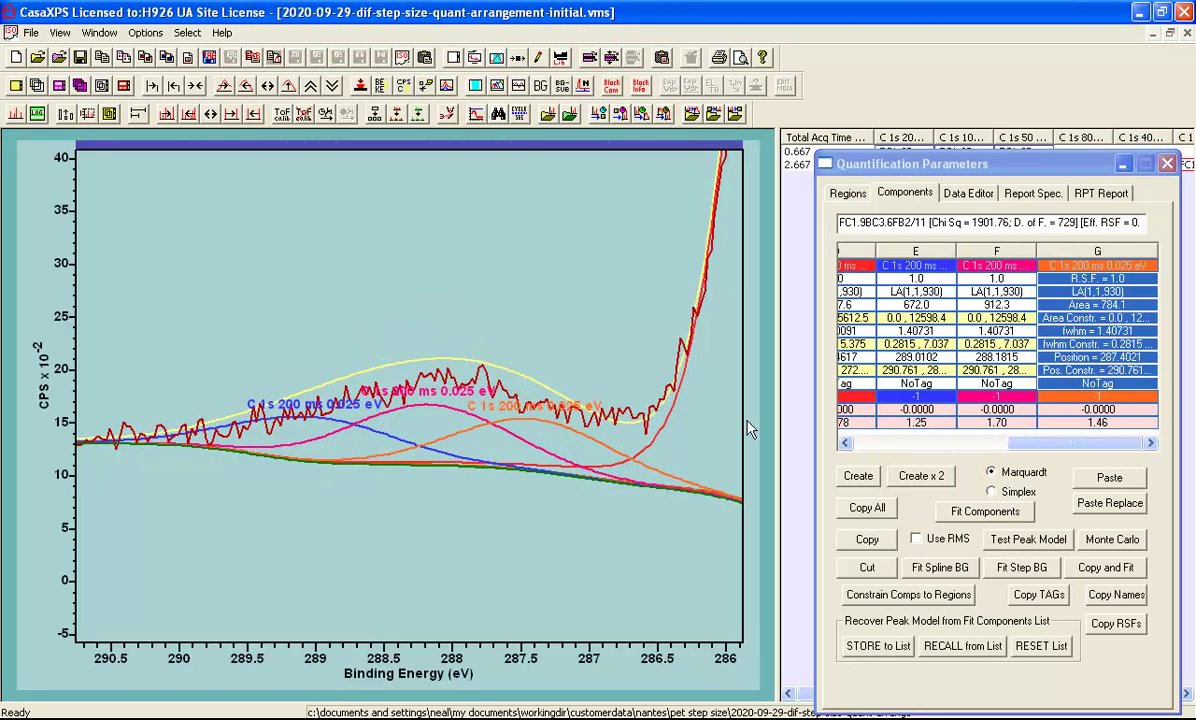
left_click(948, 514)
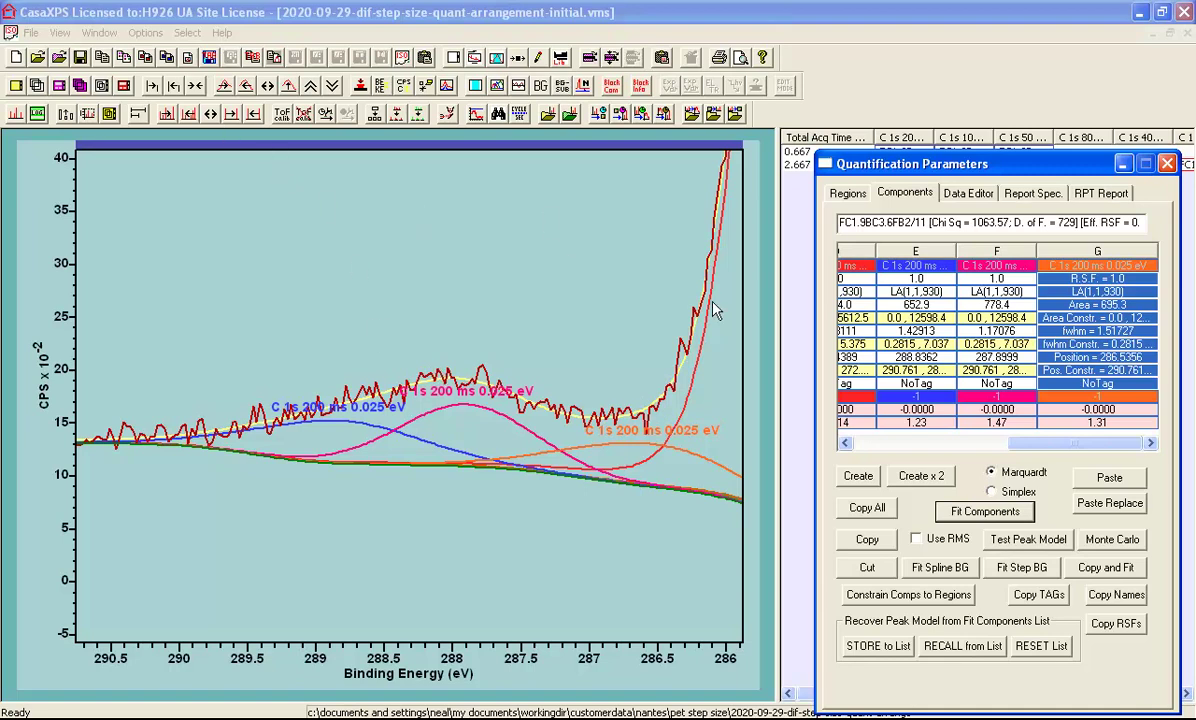
- Widen the plot to the full 290–271 eV C 1s range and rescale intensity from zero
left_click(210, 114)
left_click(210, 114)
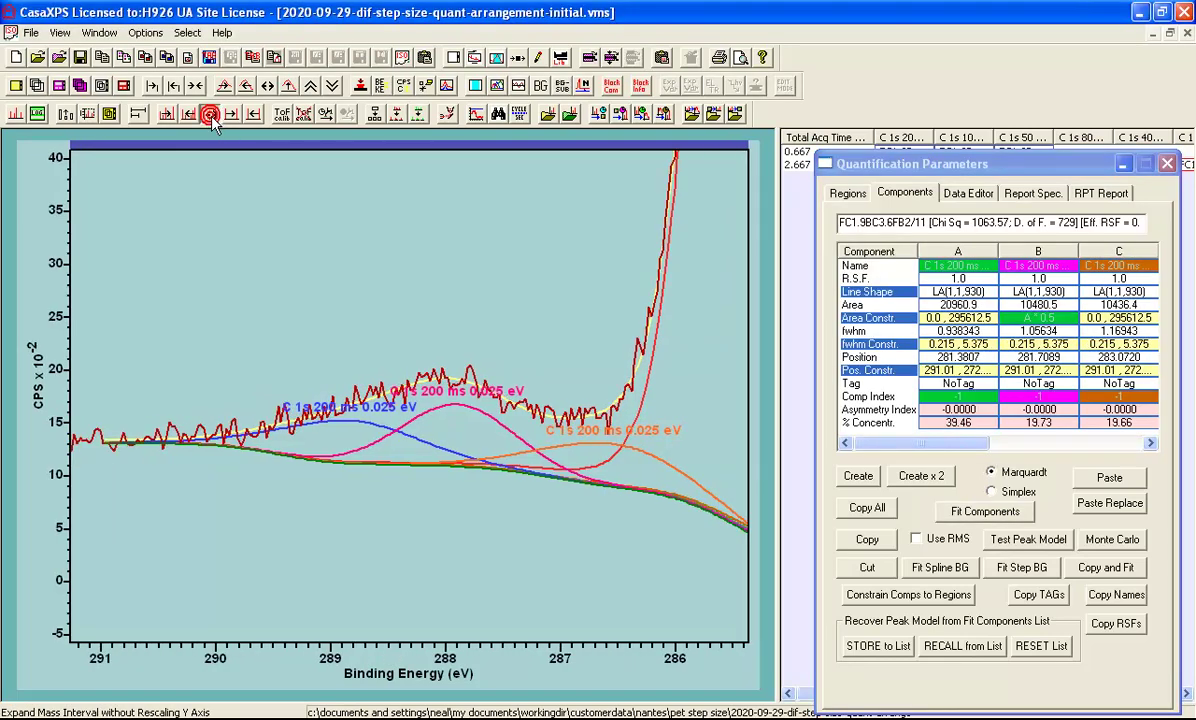
left_click(210, 114)
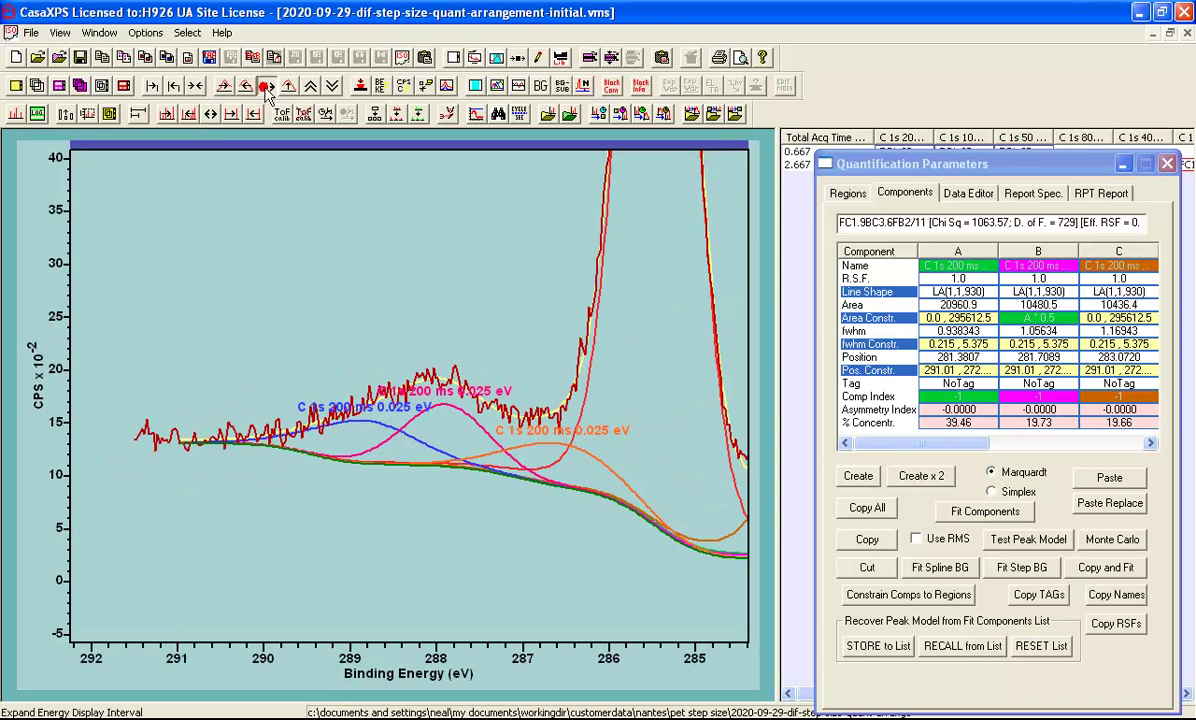
left_click(245, 86)
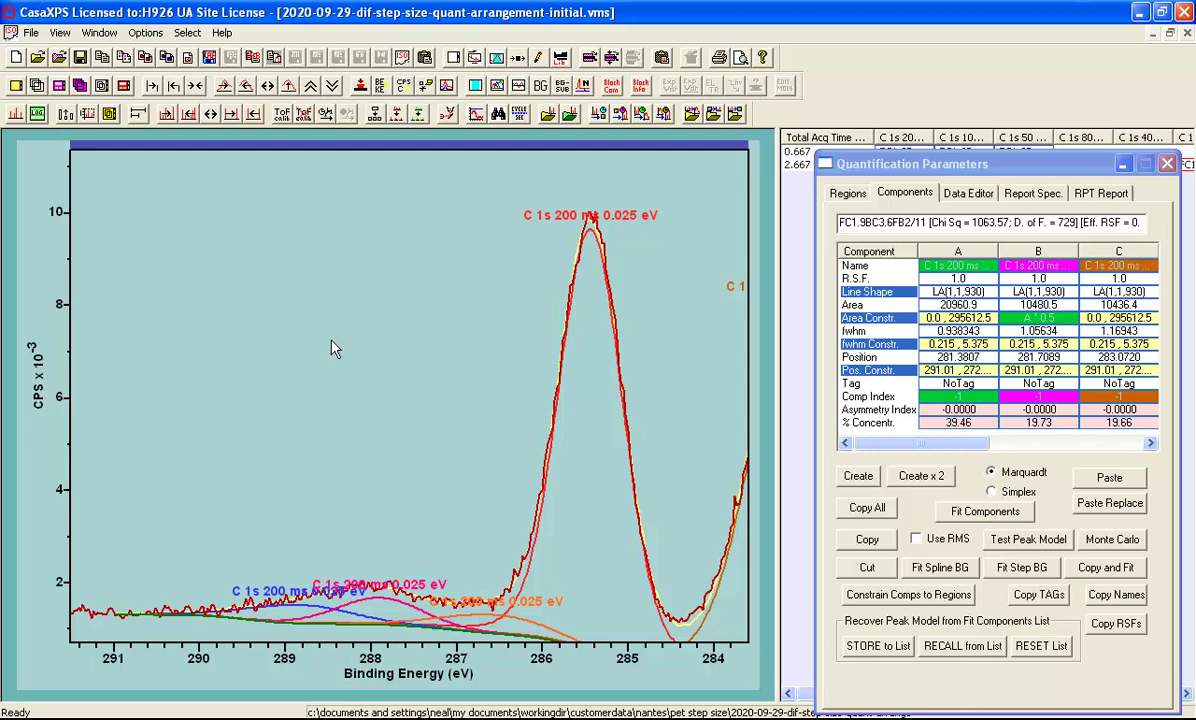
left_click(197, 86)
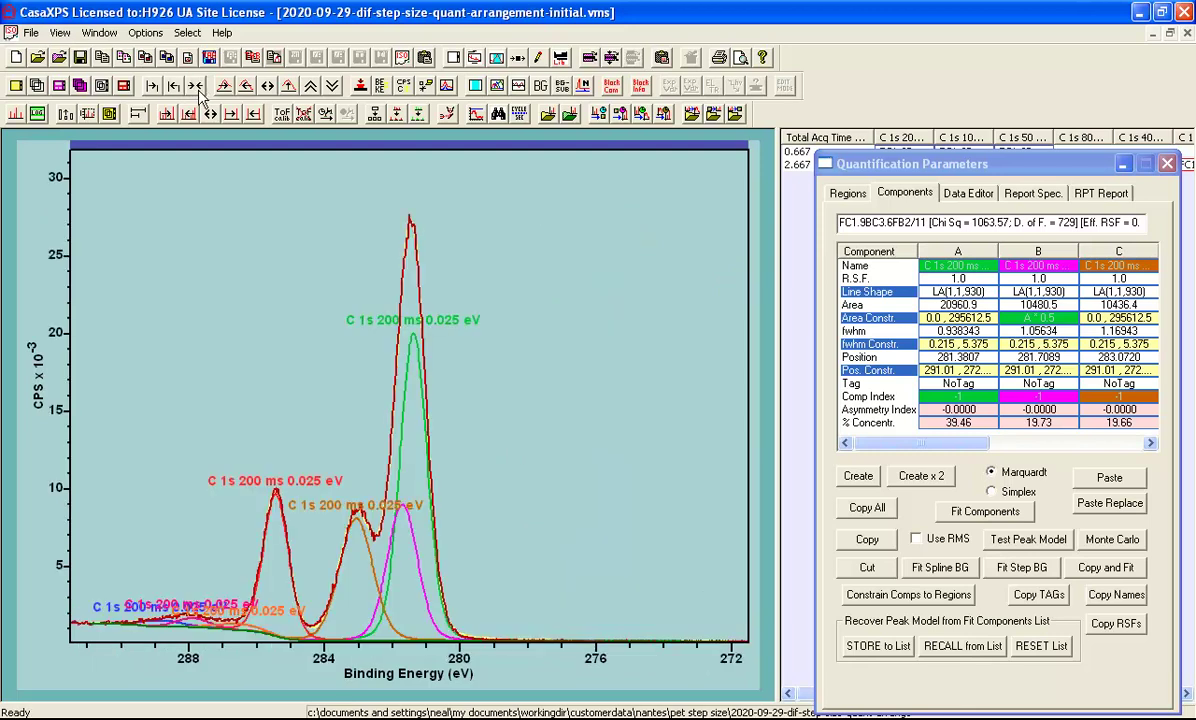
left_click(268, 86)
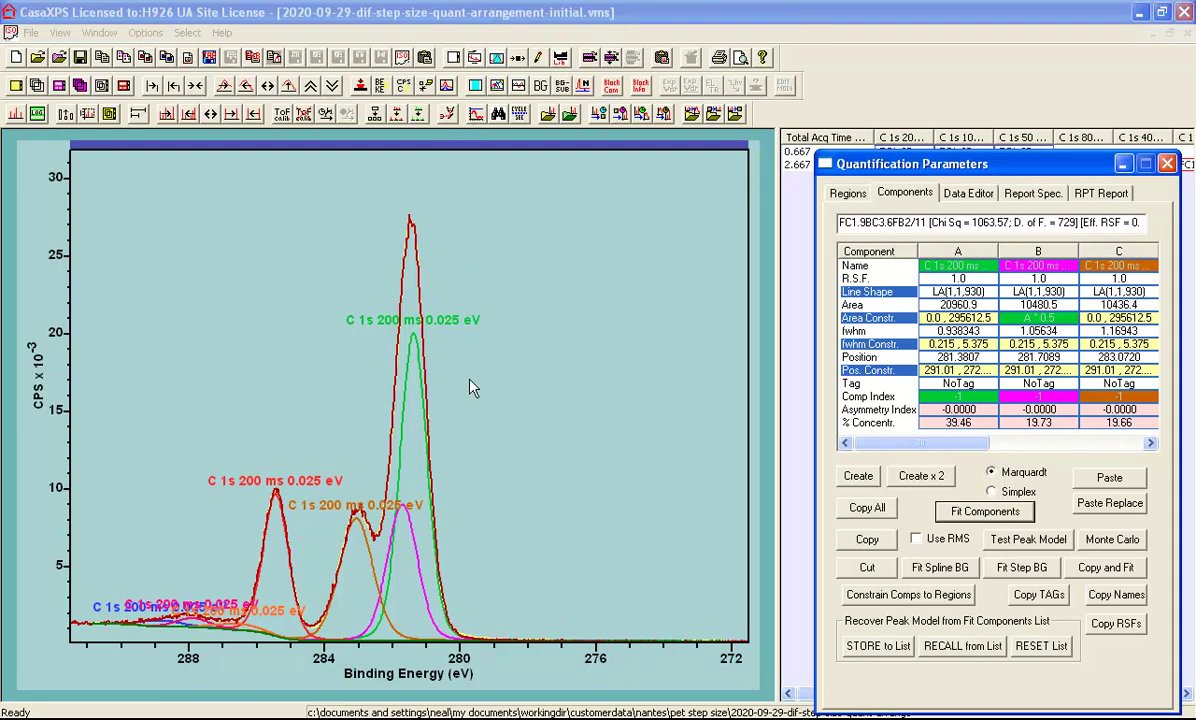
- Apply a two-tile page layout, with the spectrum in the upper tile
left_click(425, 58)
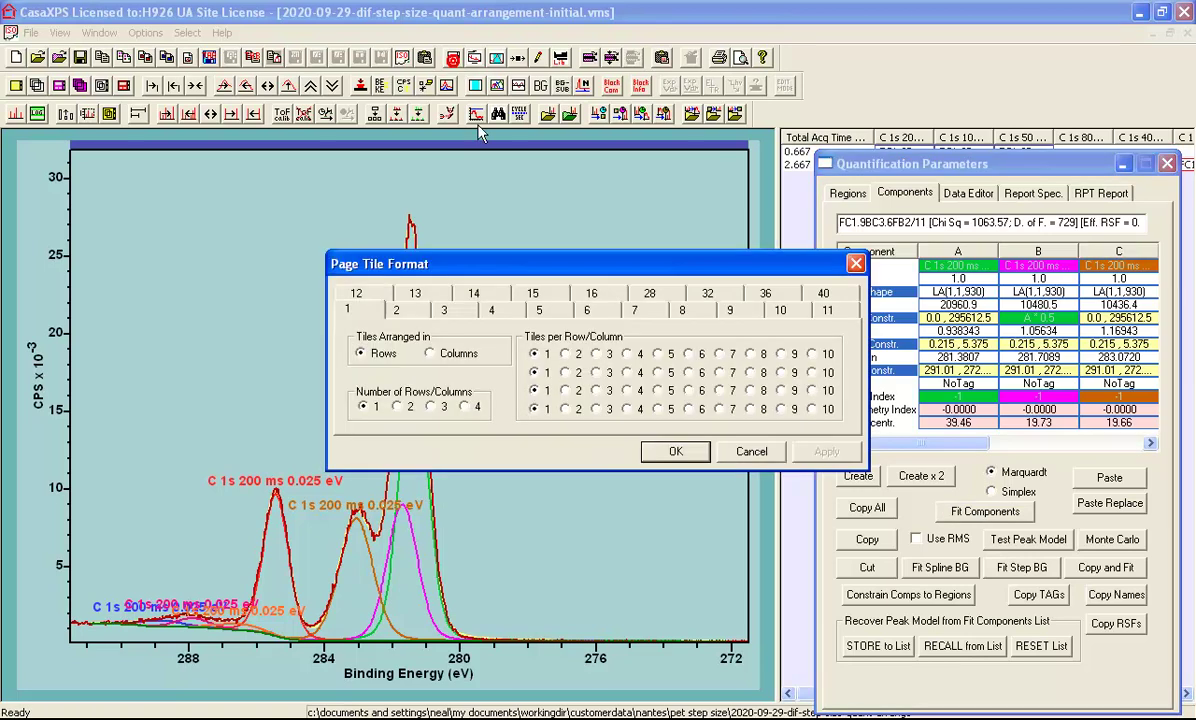
left_click(410, 312)
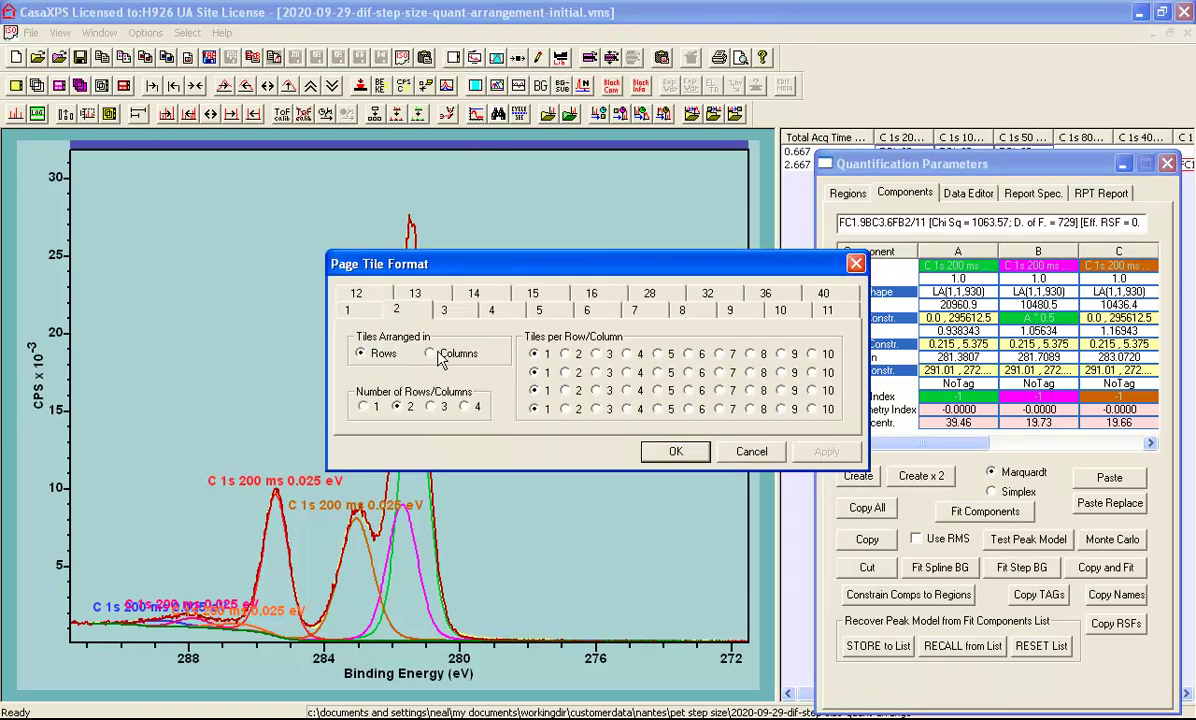
left_click(676, 452)
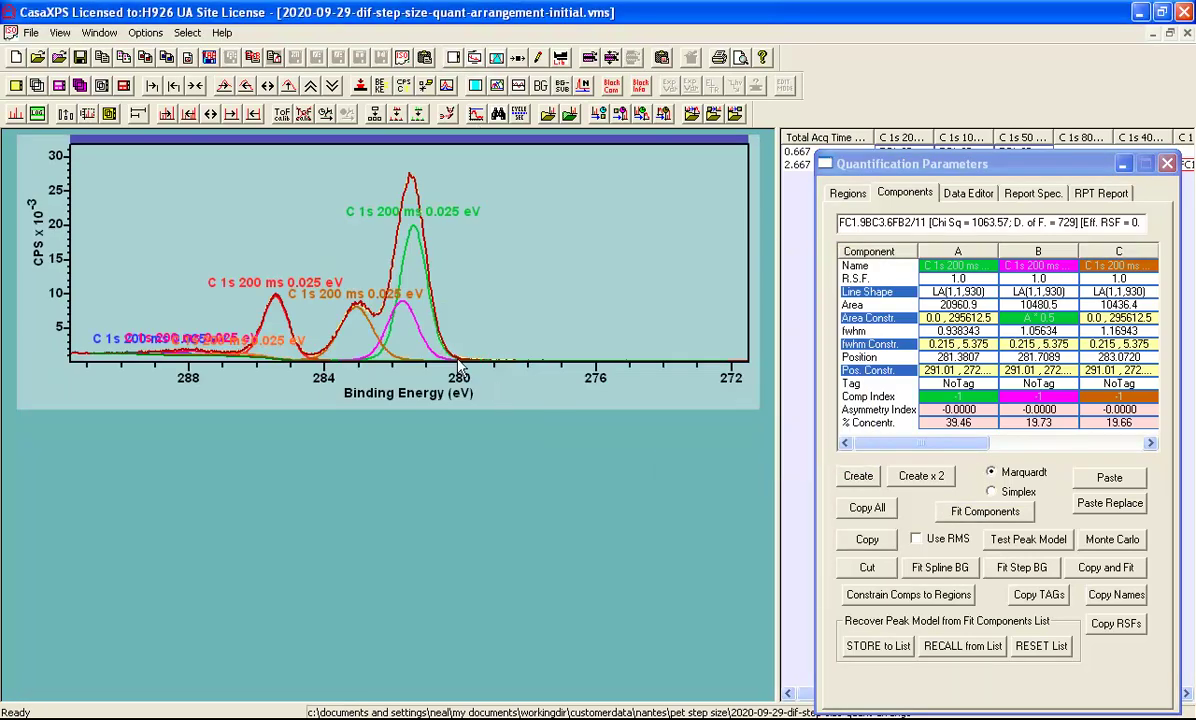
left_click(443, 272)
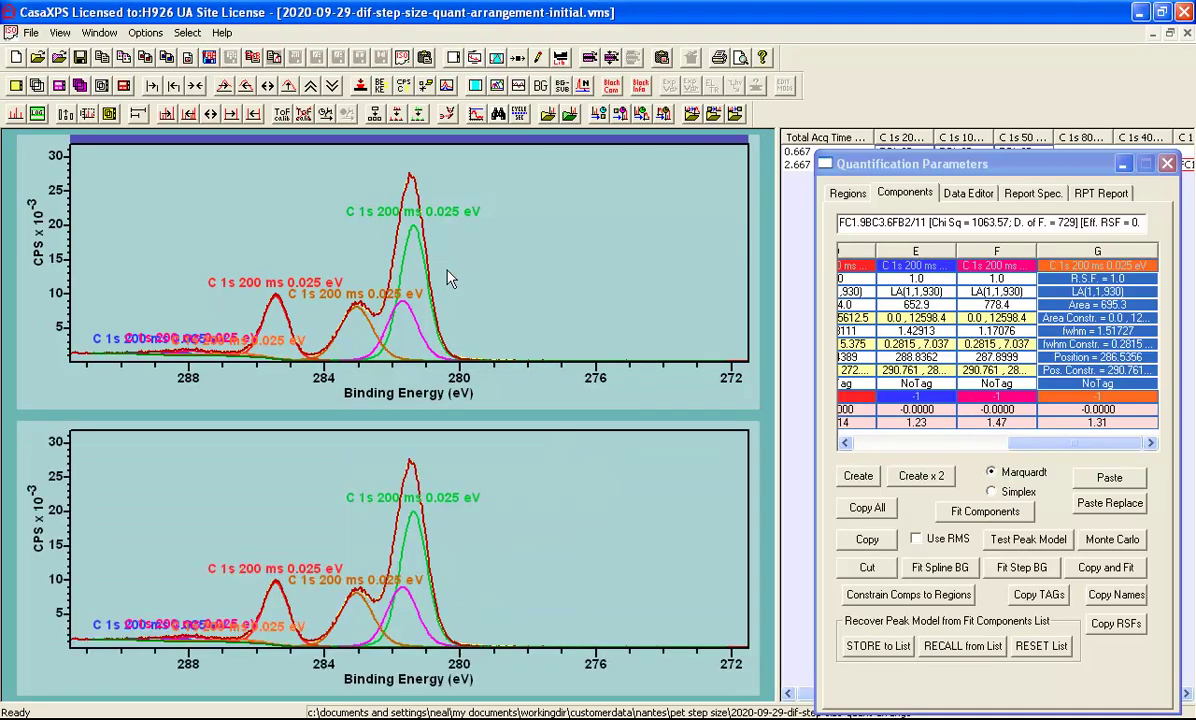
- Set the lower tile's geometry to Slide Show so it displays the PET structure
left_click(475, 488)
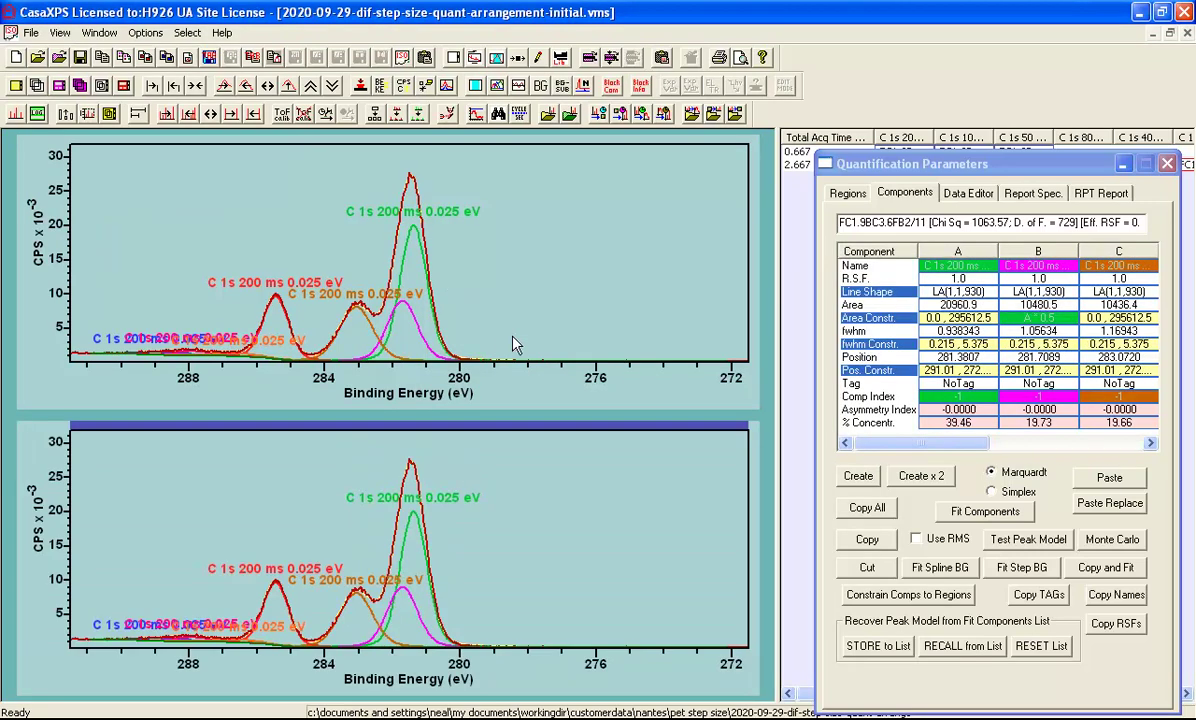
left_click(440, 52)
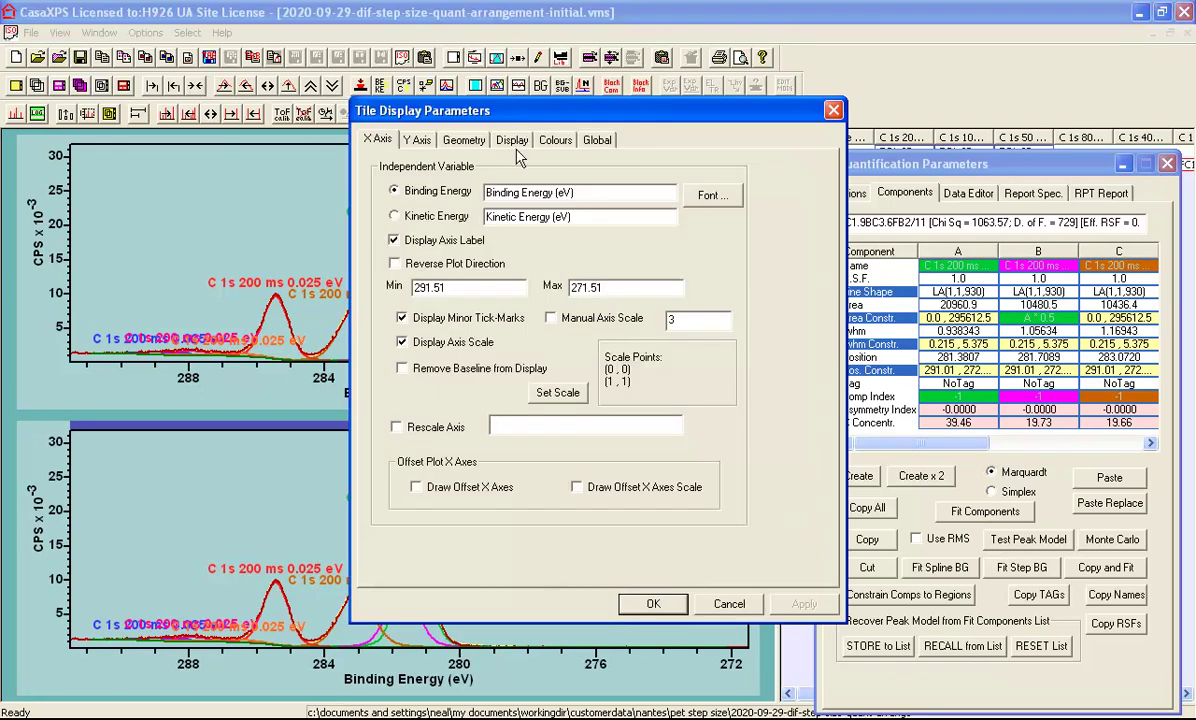
left_click(462, 140)
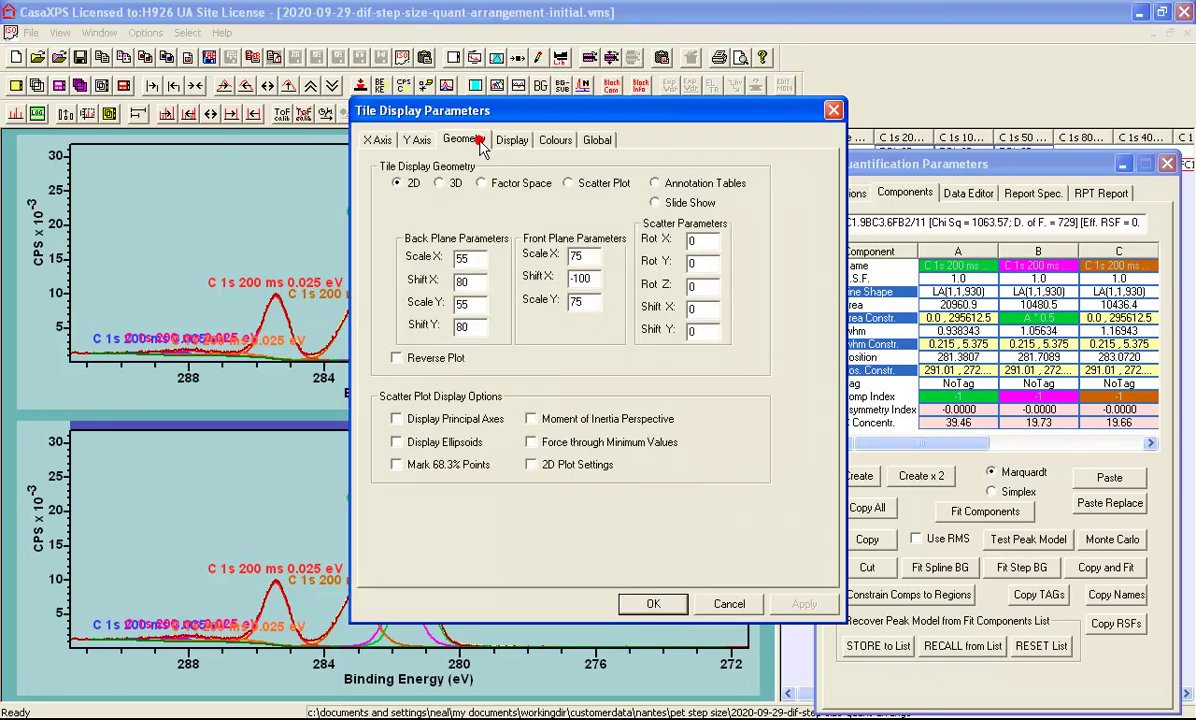
left_click(656, 203)
left_click(649, 604)
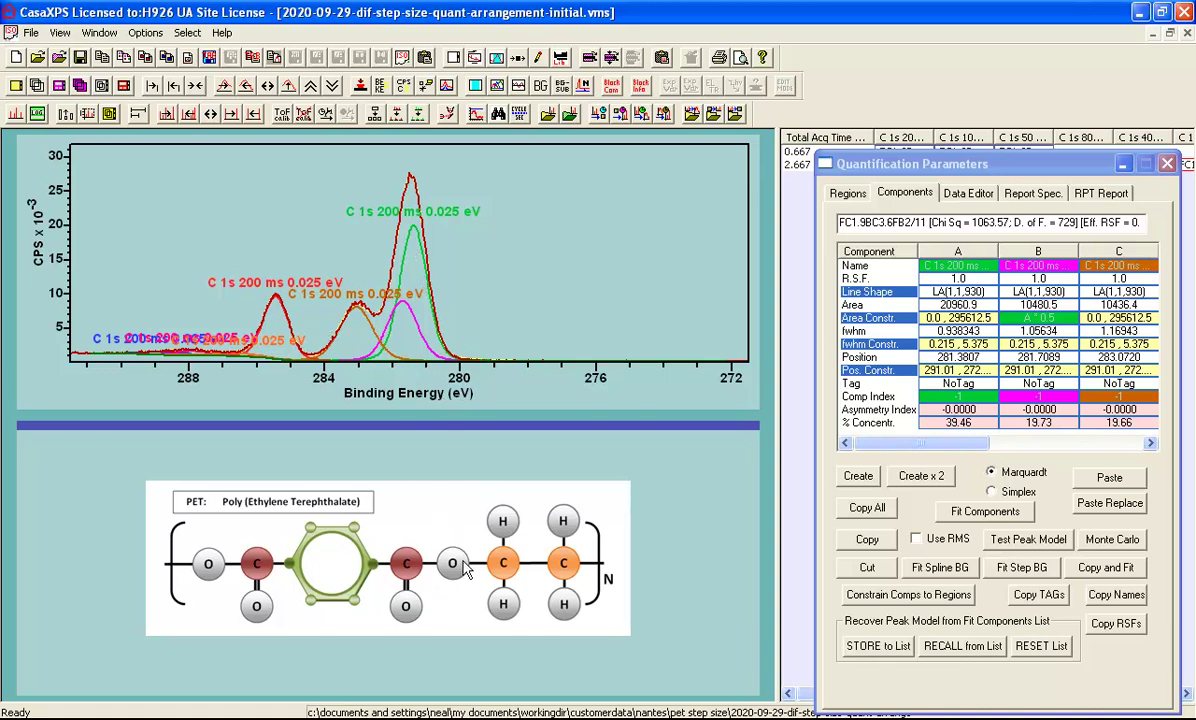
- Redisplay the component curves without name labels, then bring up the spectrum tile's Colours display settings
left_click(440, 290)
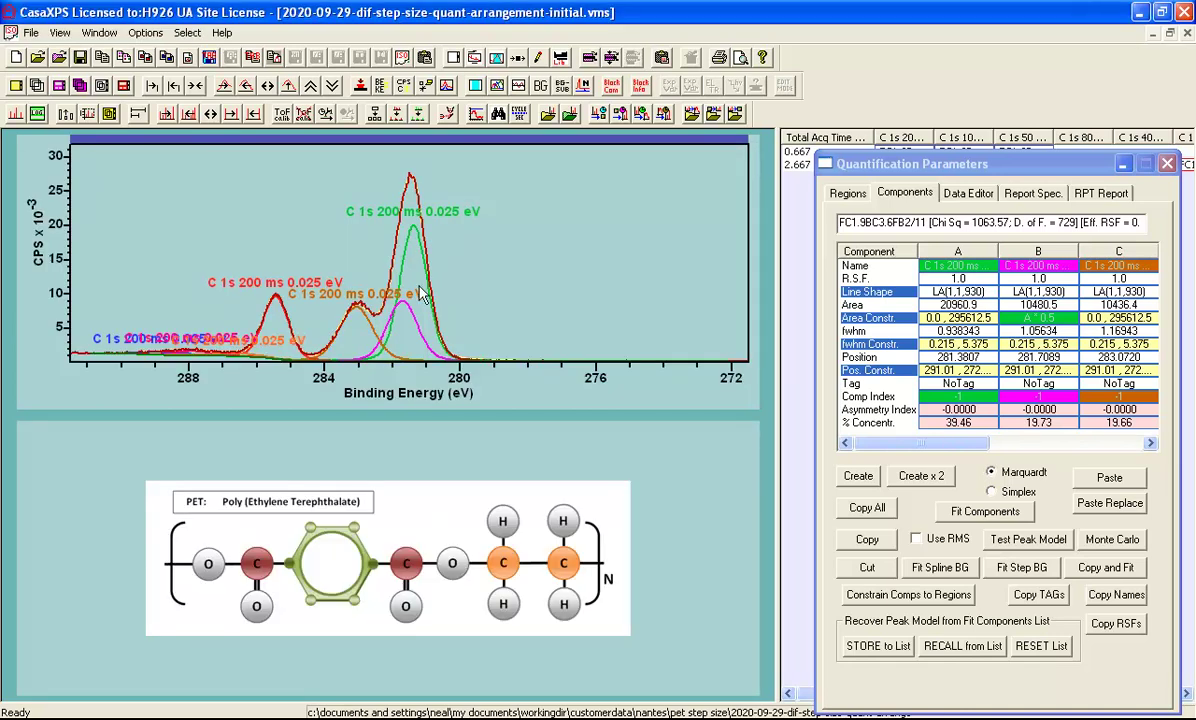
left_click(497, 86)
left_click(497, 87)
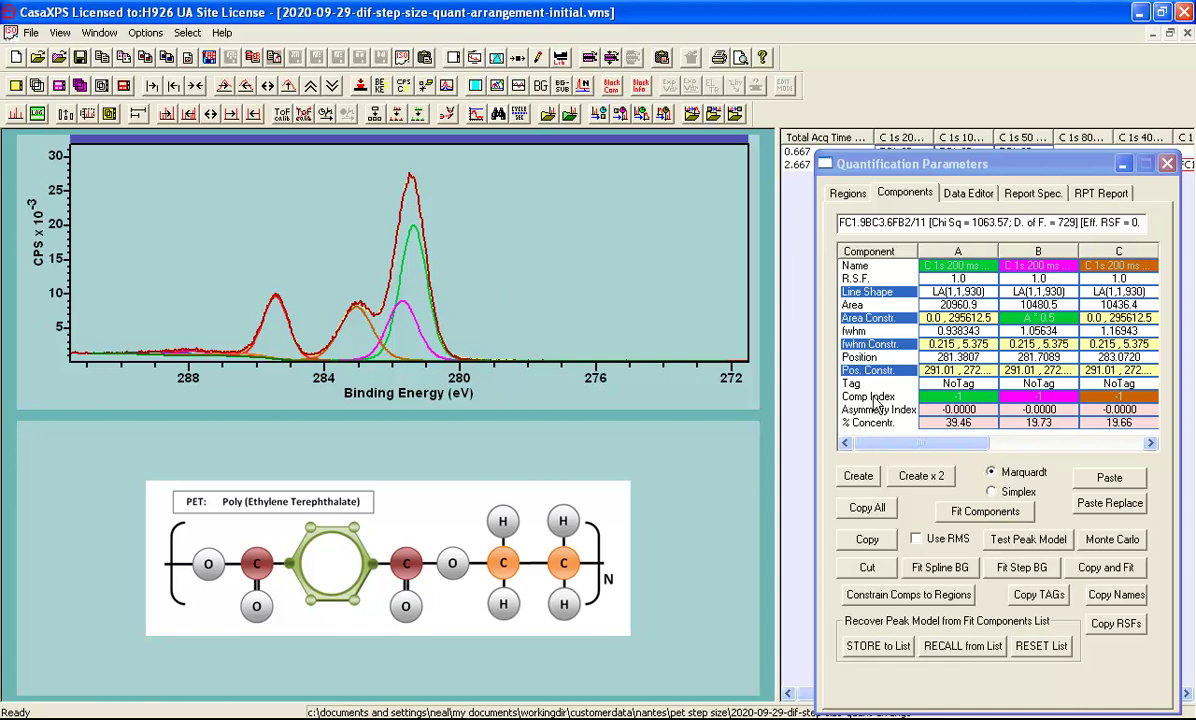
left_click(475, 56)
left_click(555, 139)
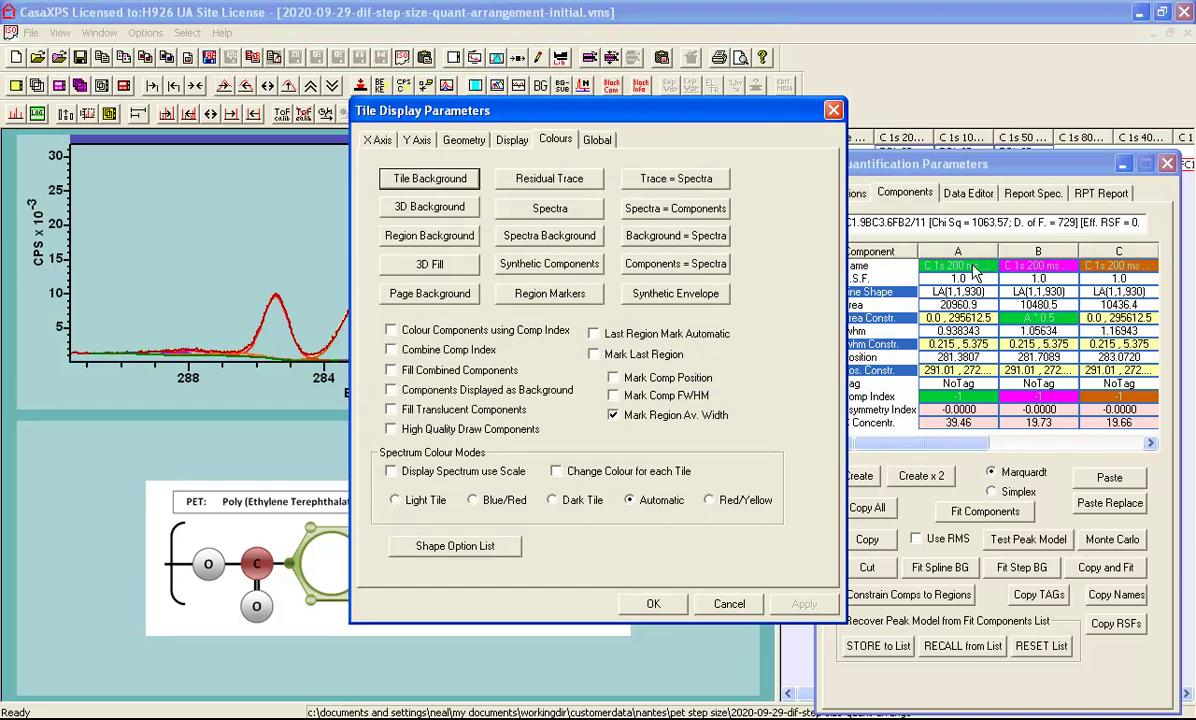
- Close the display settings and select all components in the Quantification Parameters table
left_click(833, 110)
left_click(920, 270)
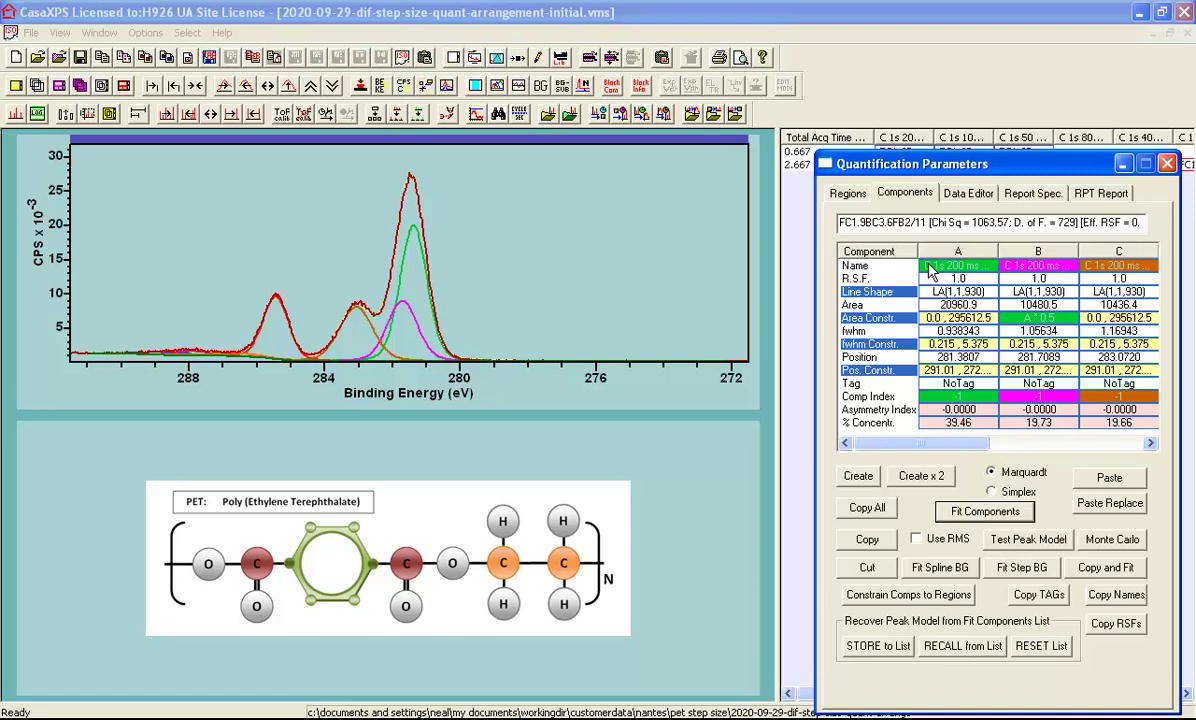
left_click(930, 270)
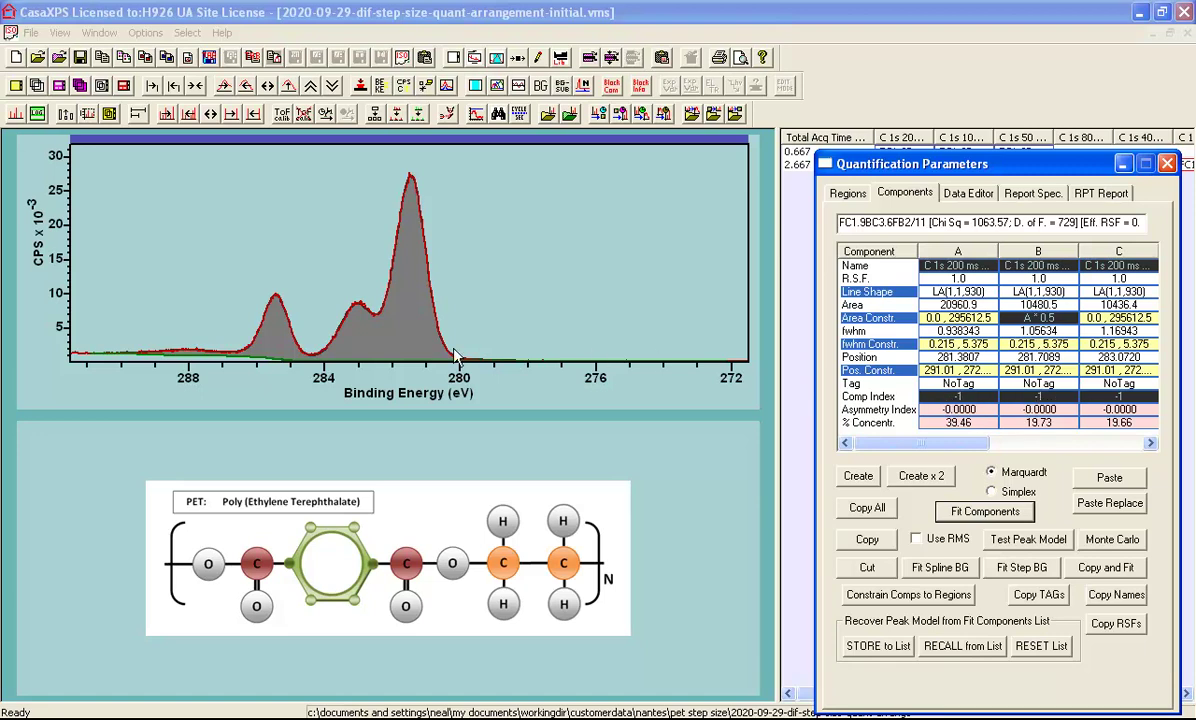
left_click(958, 398)
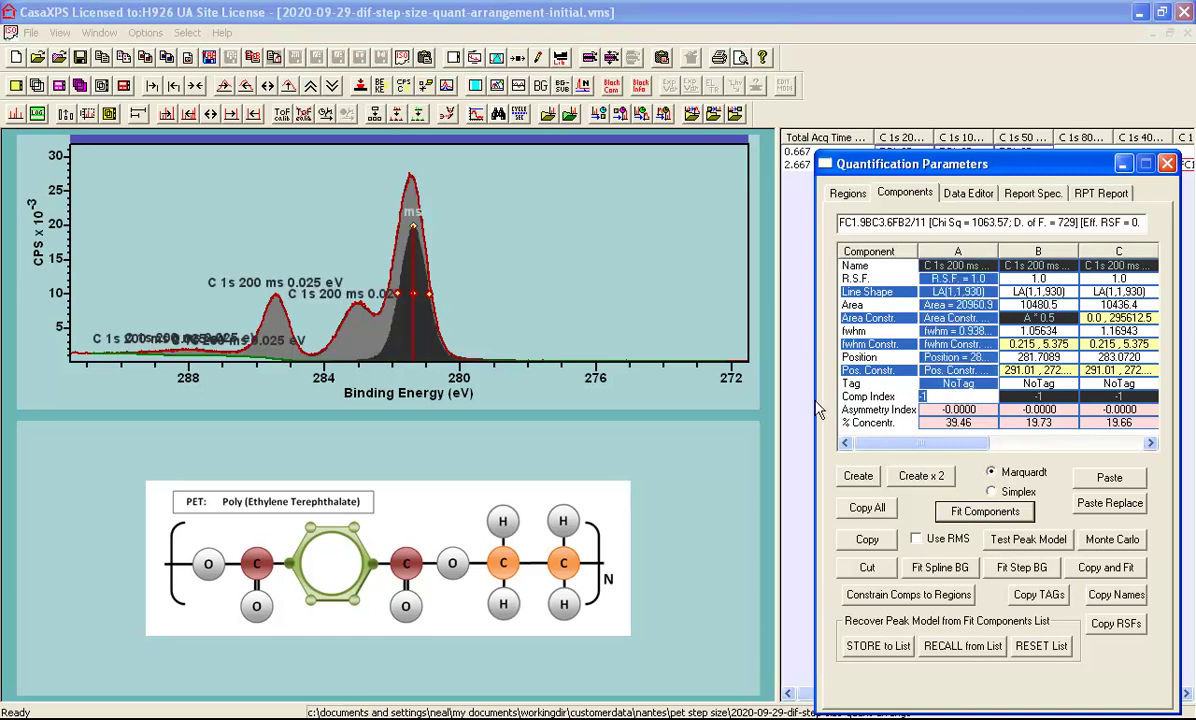
type("step")
key("Return")
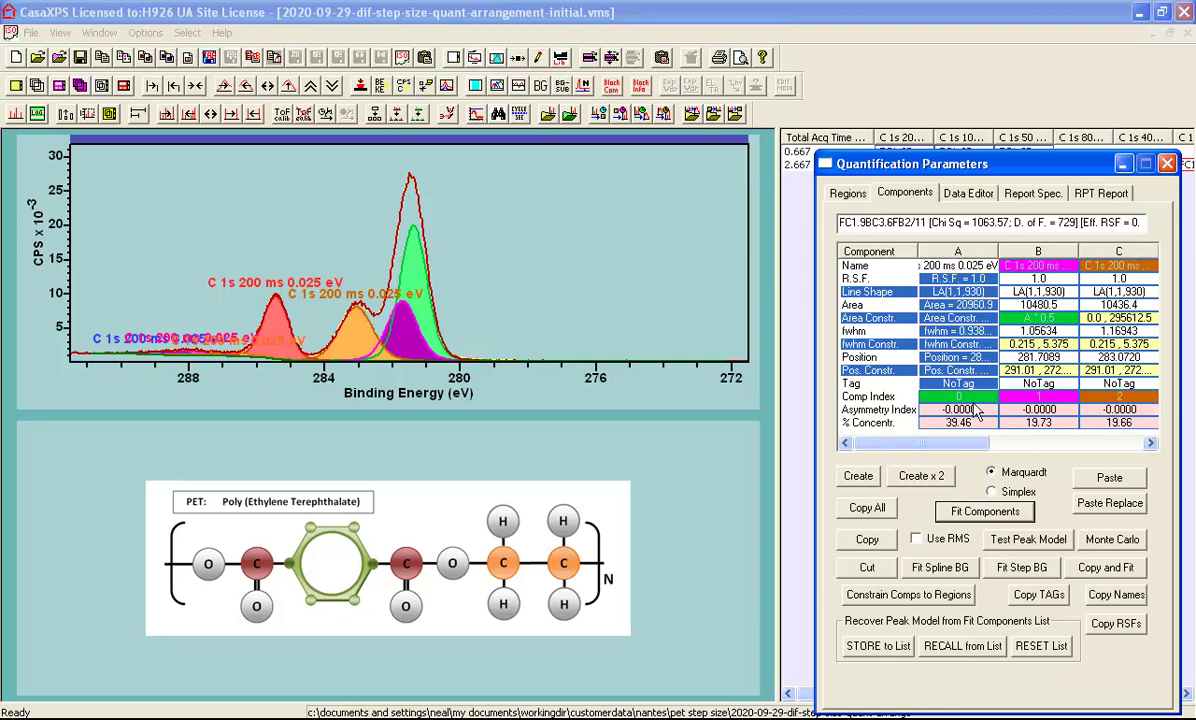
- Set the Comp Index of components E, F and G to -1, then scroll back toward column A
left_click_drag(982, 441, 1122, 449)
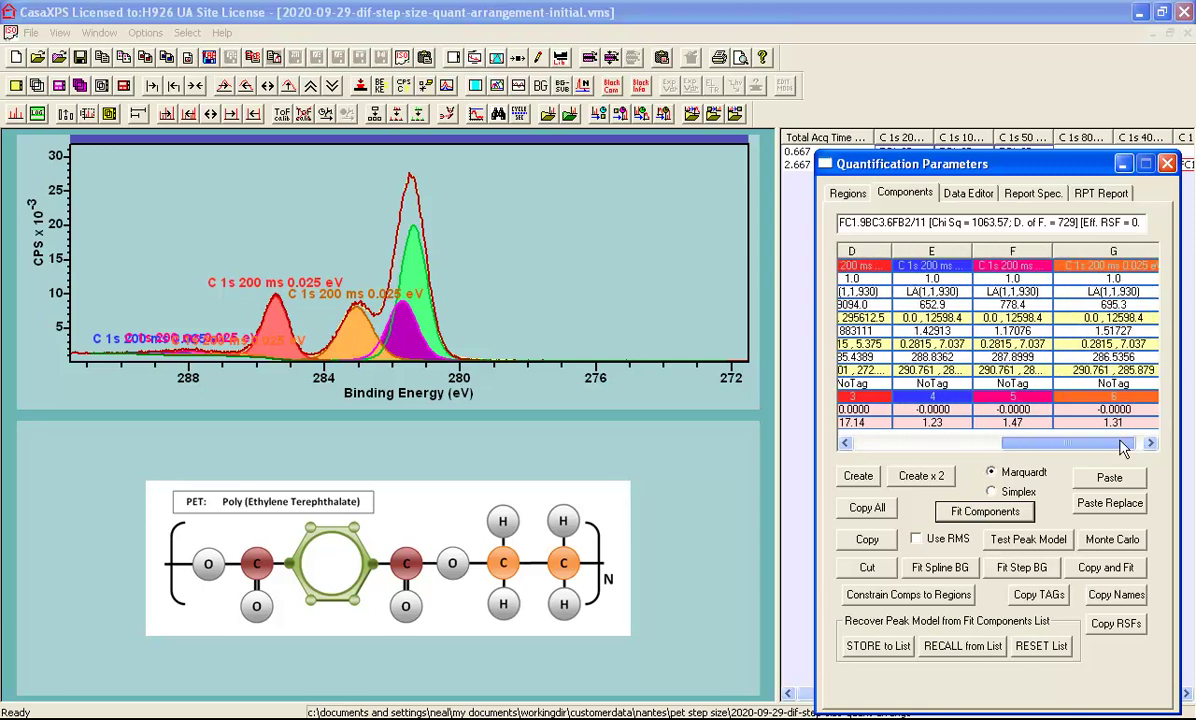
left_click(947, 395)
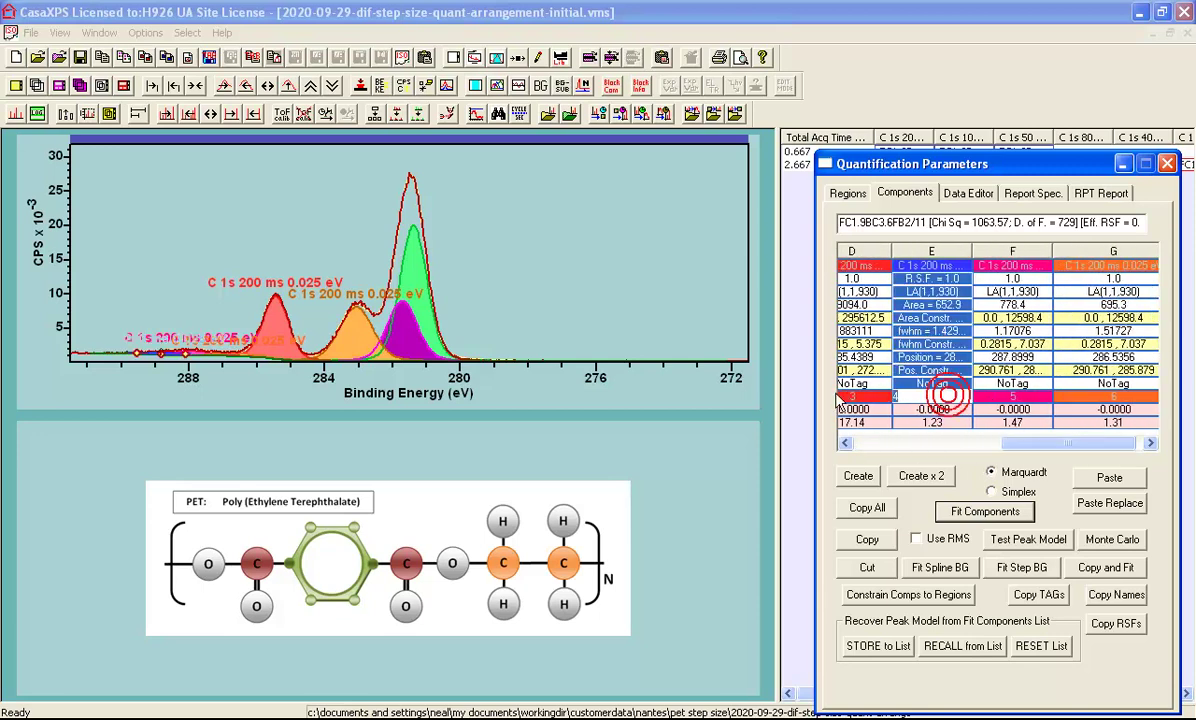
type("-1")
key("Return")
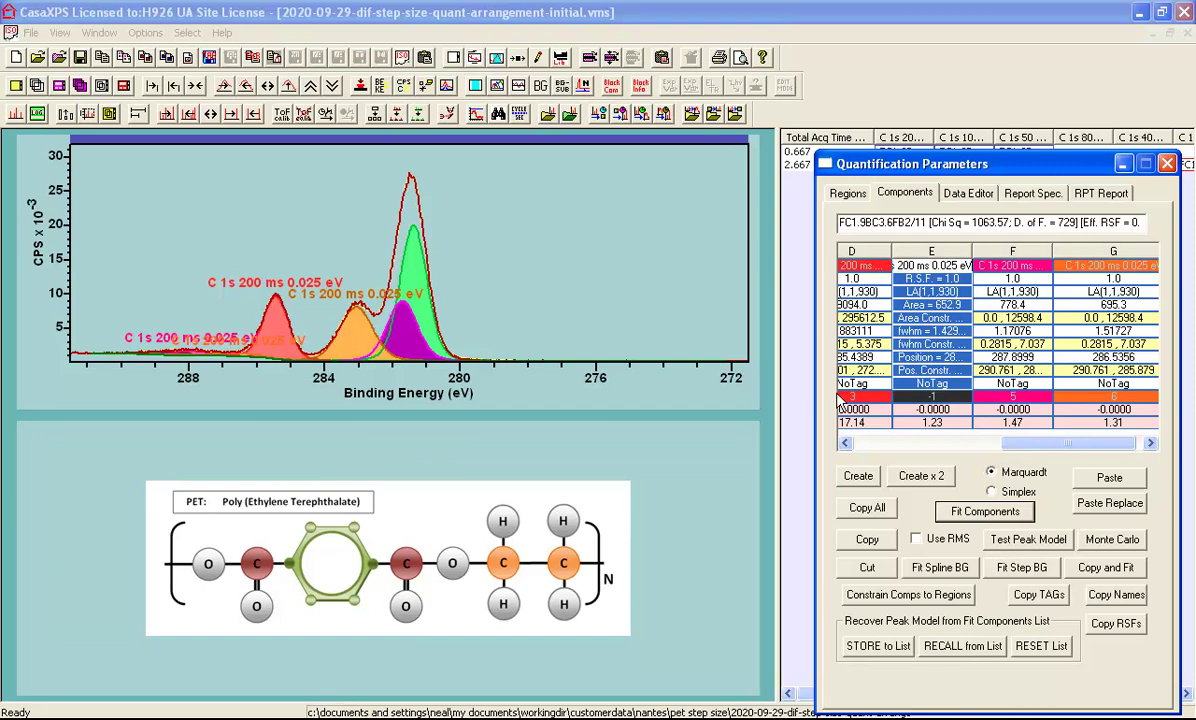
left_click(1005, 396)
type("-1")
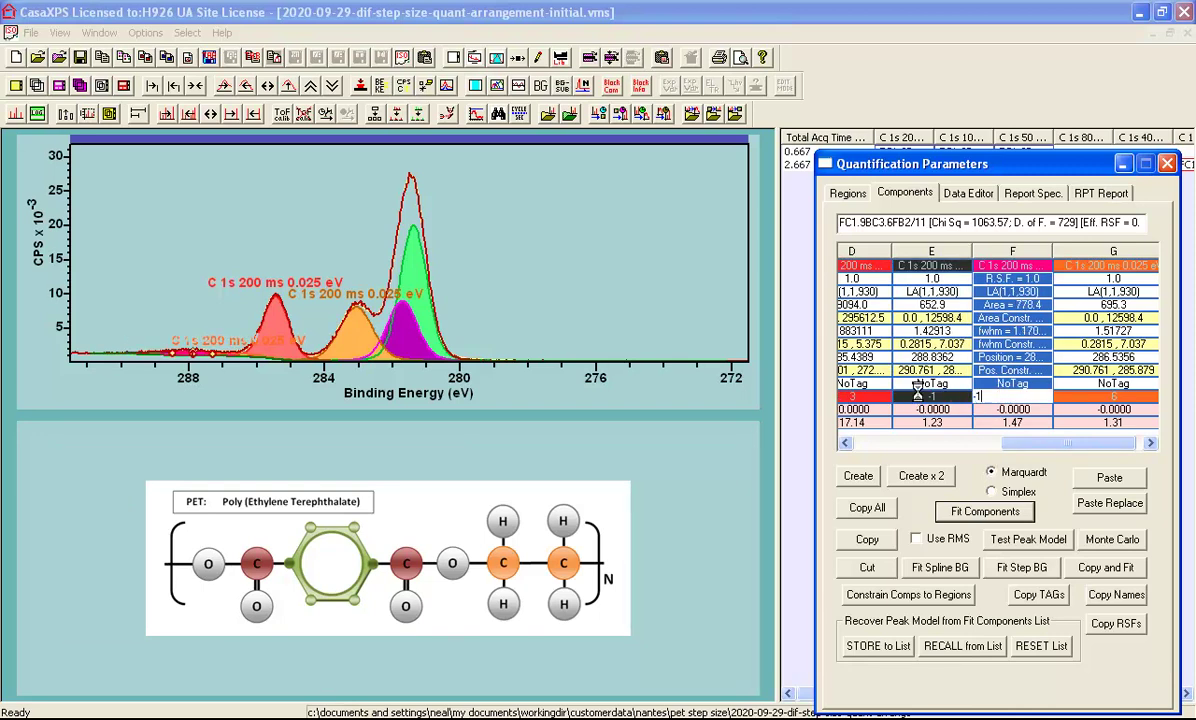
key("Return")
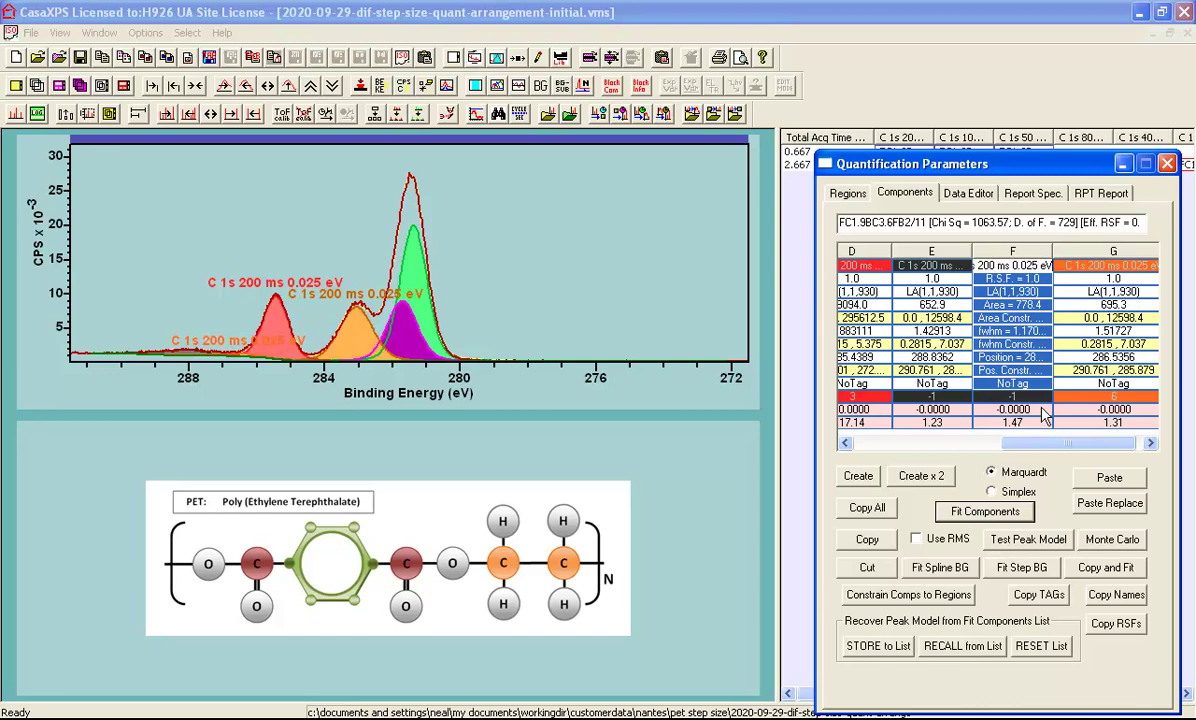
left_click(1086, 395)
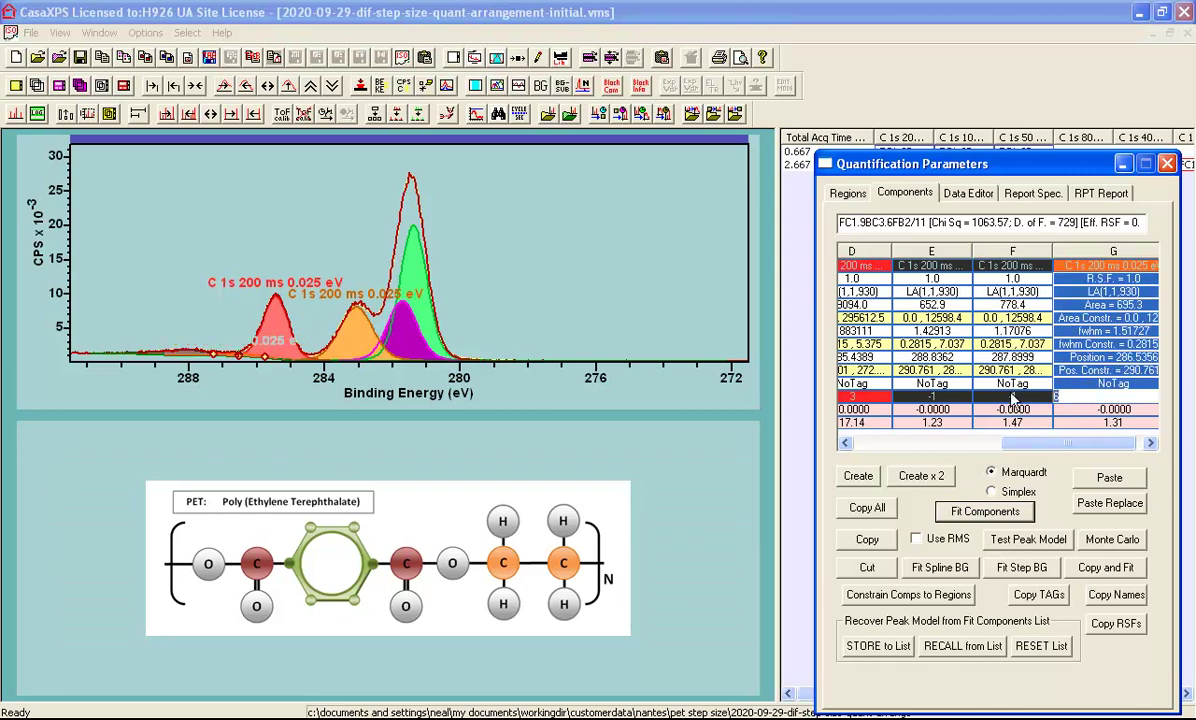
type("-1")
key("Return")
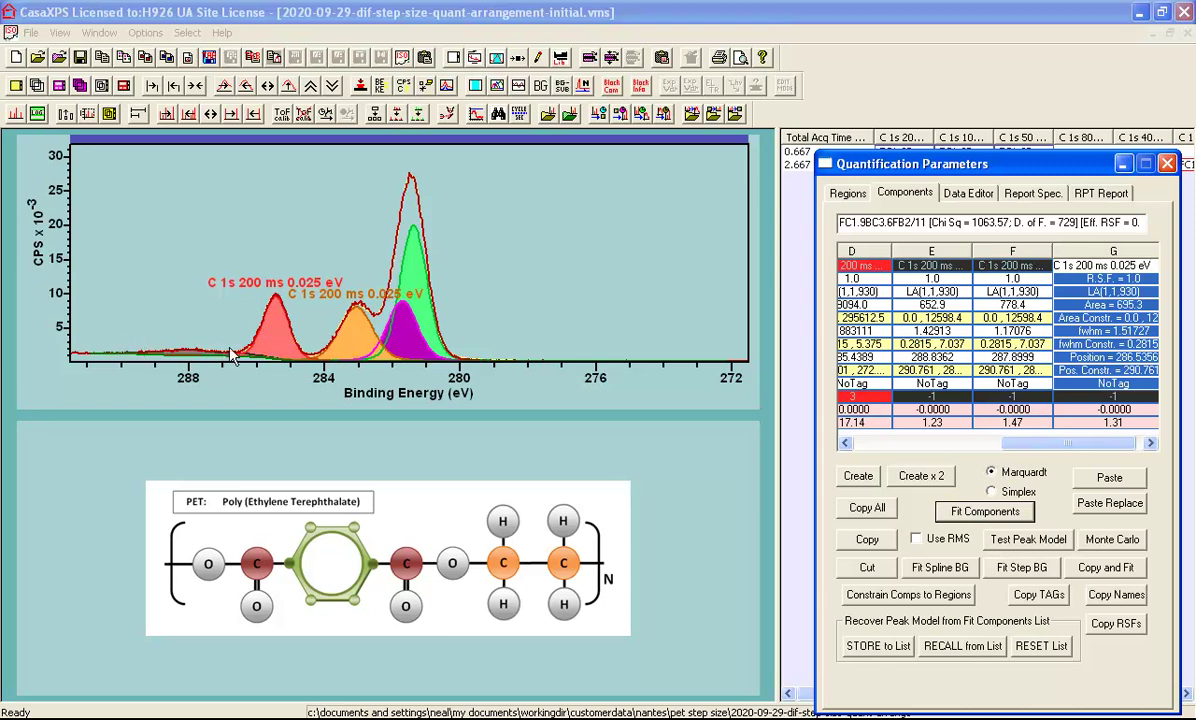
left_click_drag(1022, 443, 950, 447)
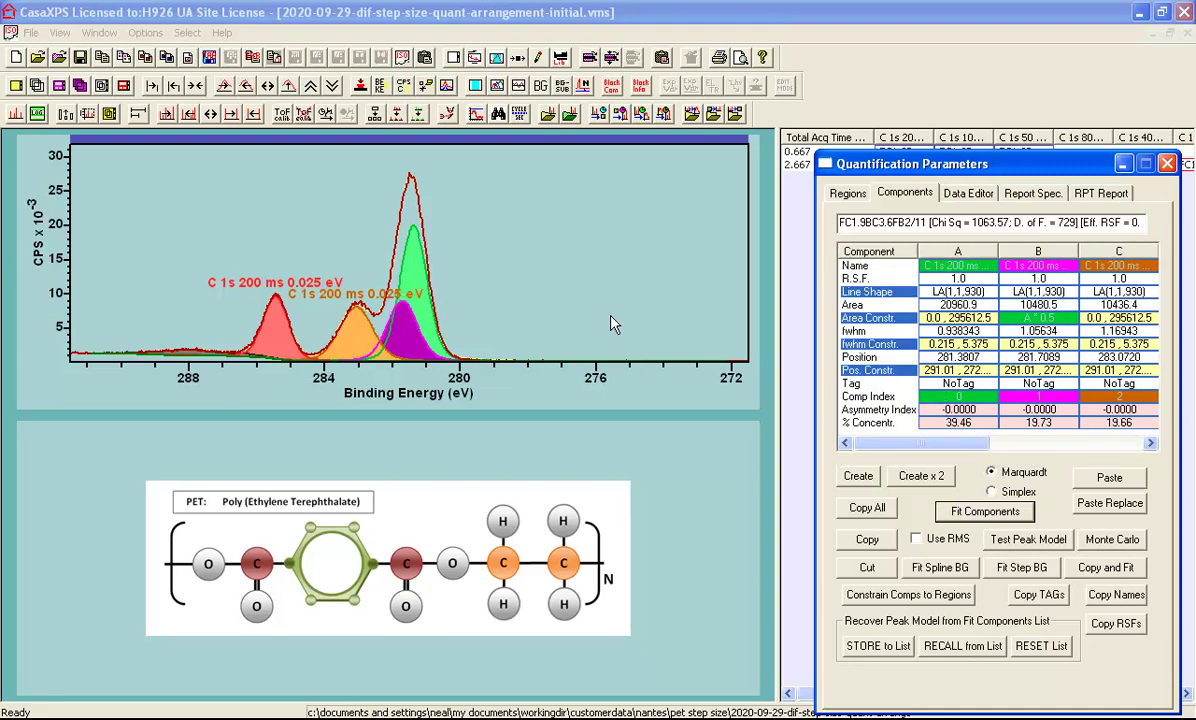
- Check components A and B's indices, then view the Synthetic Components colours in Tile Display settings
left_click(951, 400)
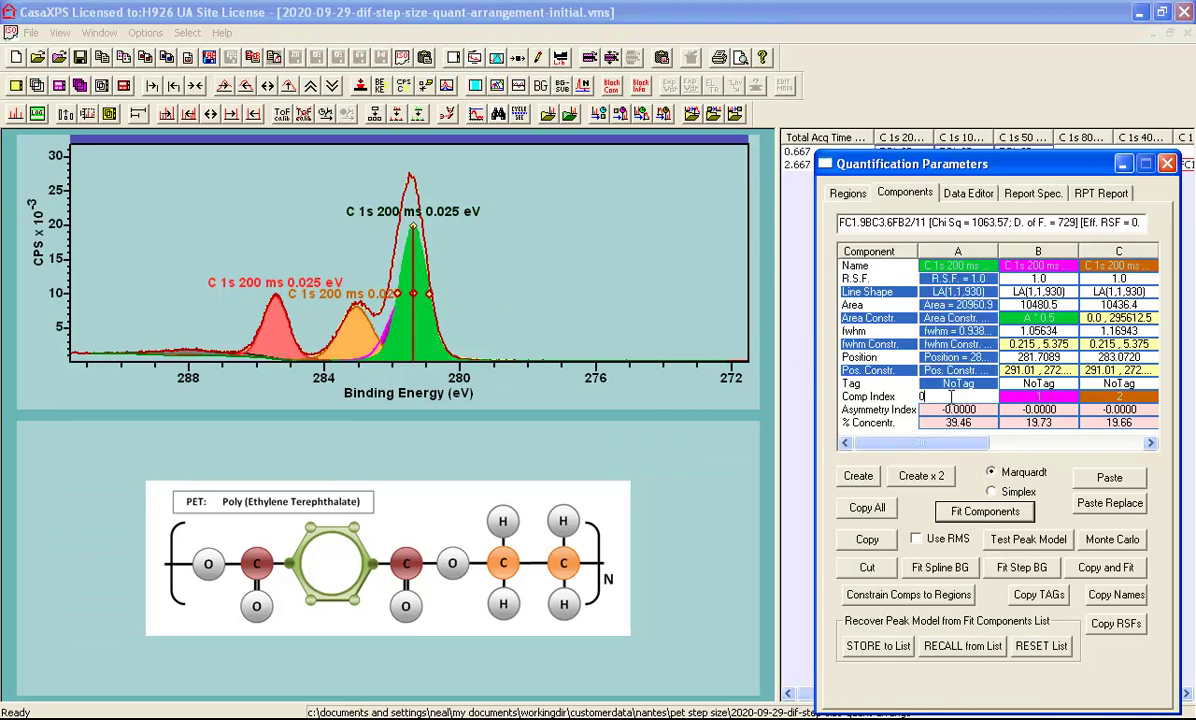
left_click(1023, 396)
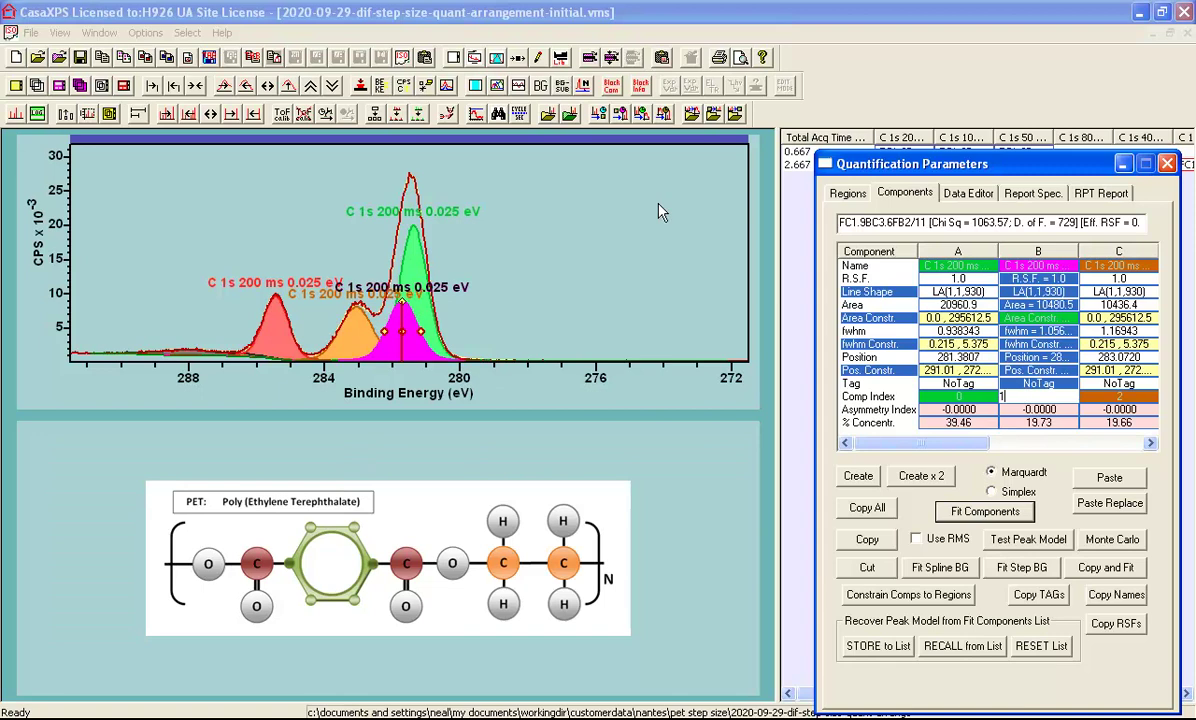
left_click(447, 85)
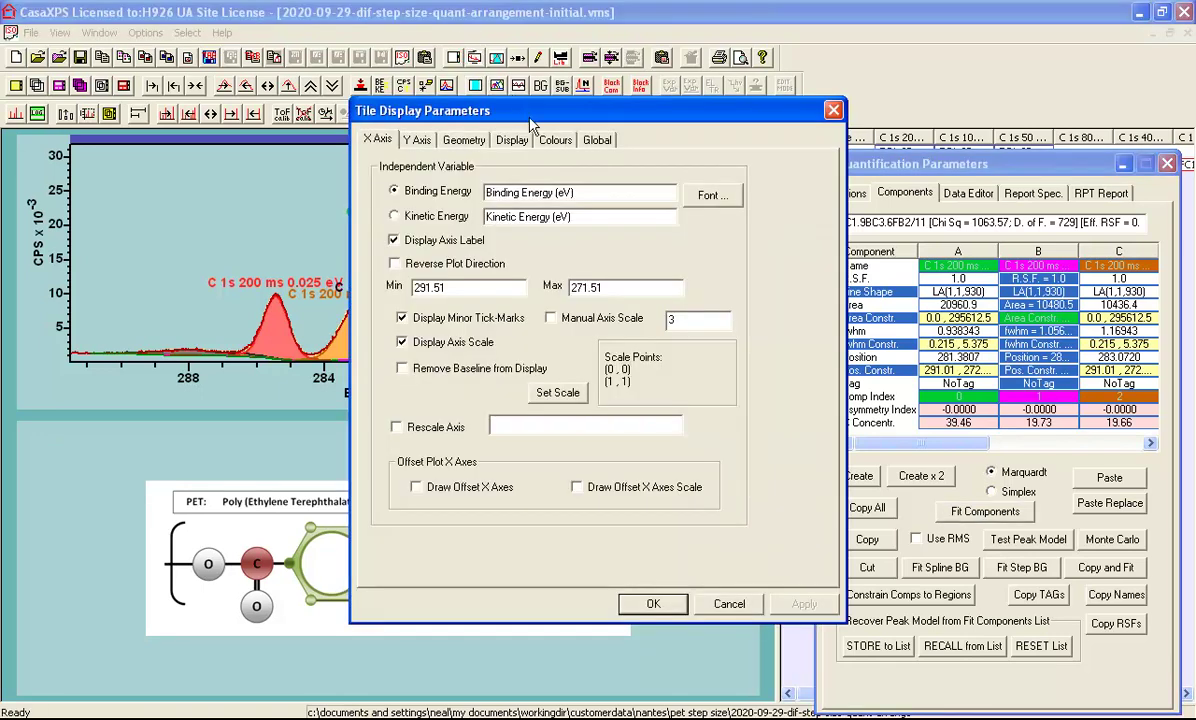
left_click(555, 141)
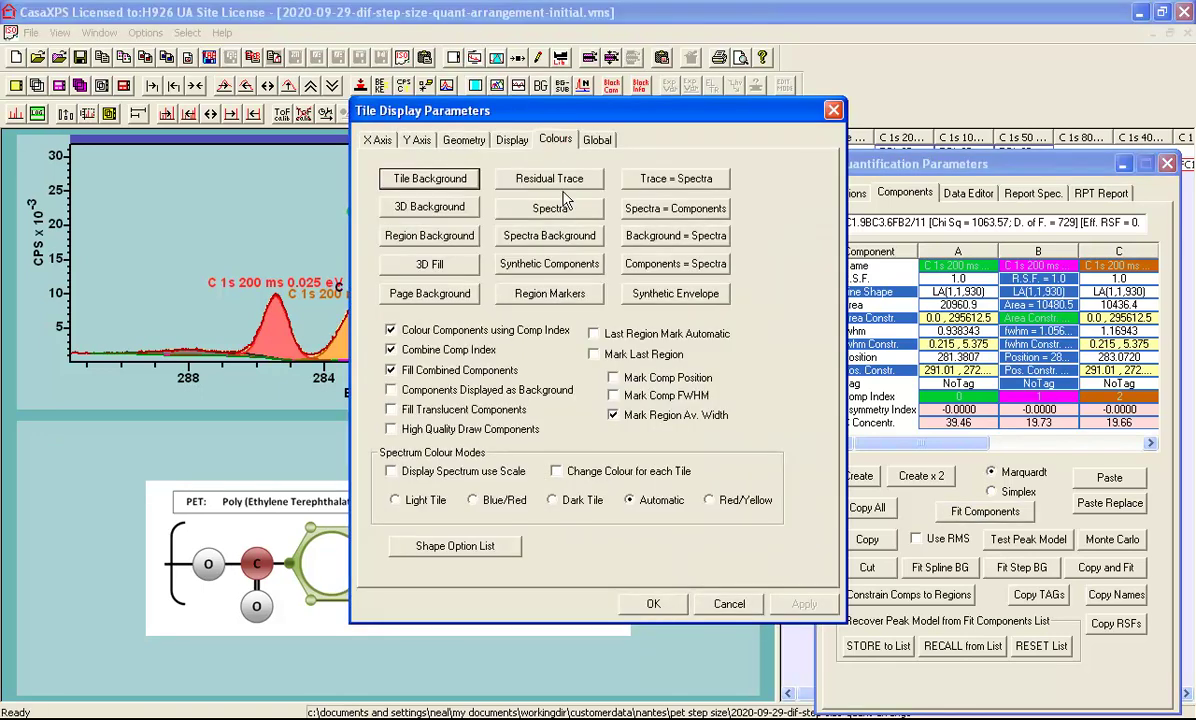
left_click(554, 266)
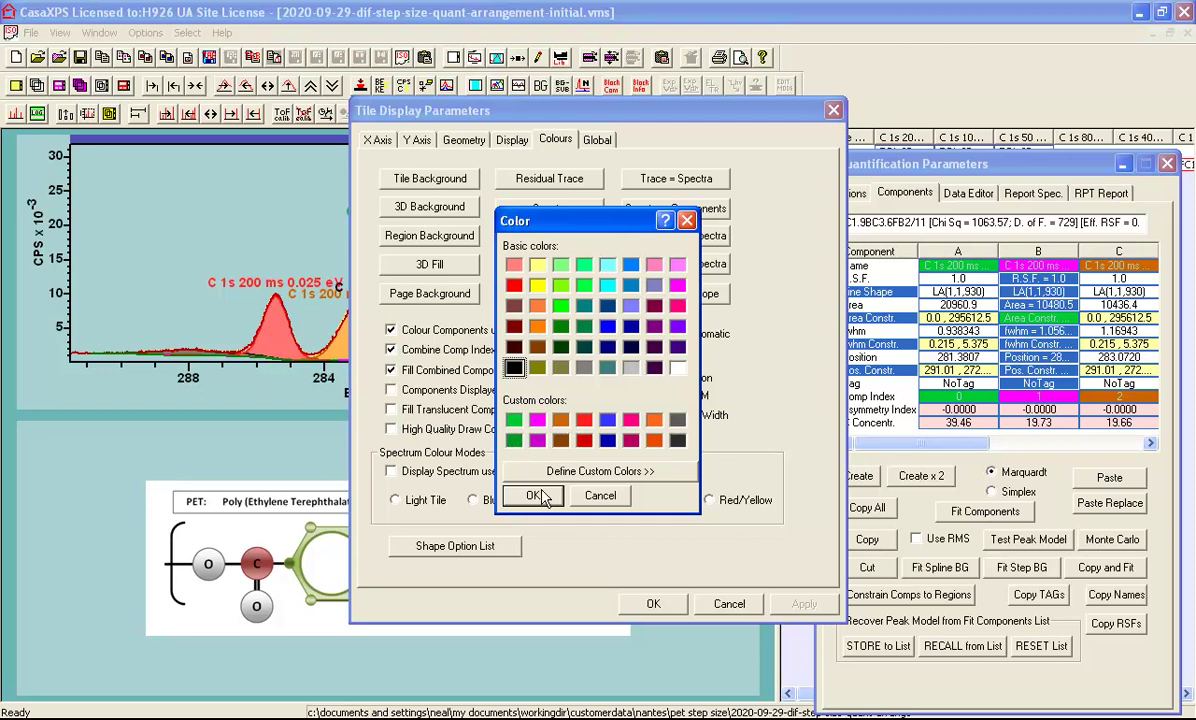
- Close the colour settings and change ring component B's Comp Index to 8 so it draws green
left_click(687, 219)
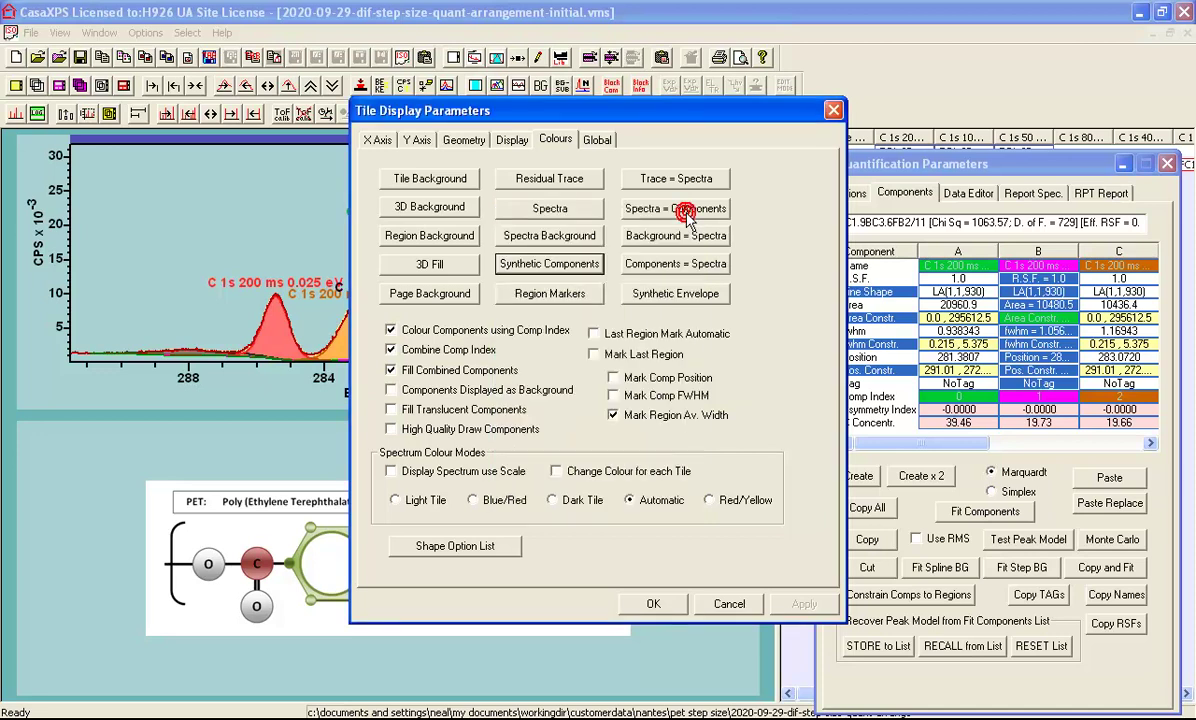
left_click(833, 110)
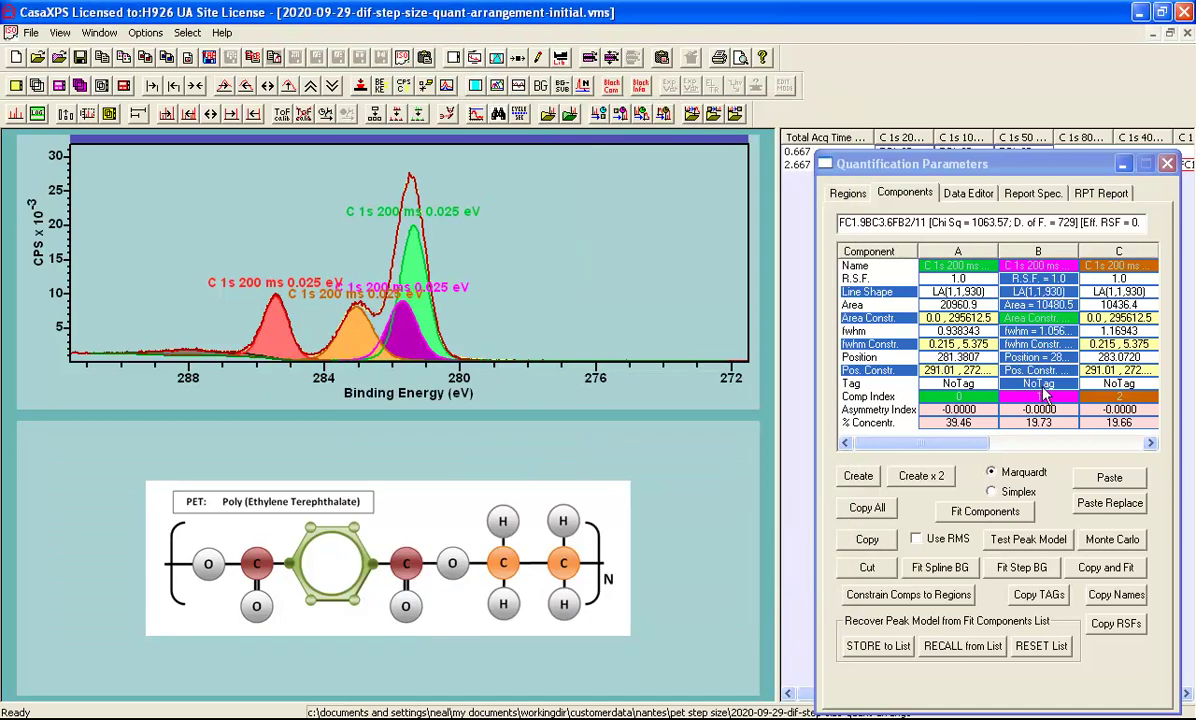
left_click(979, 369)
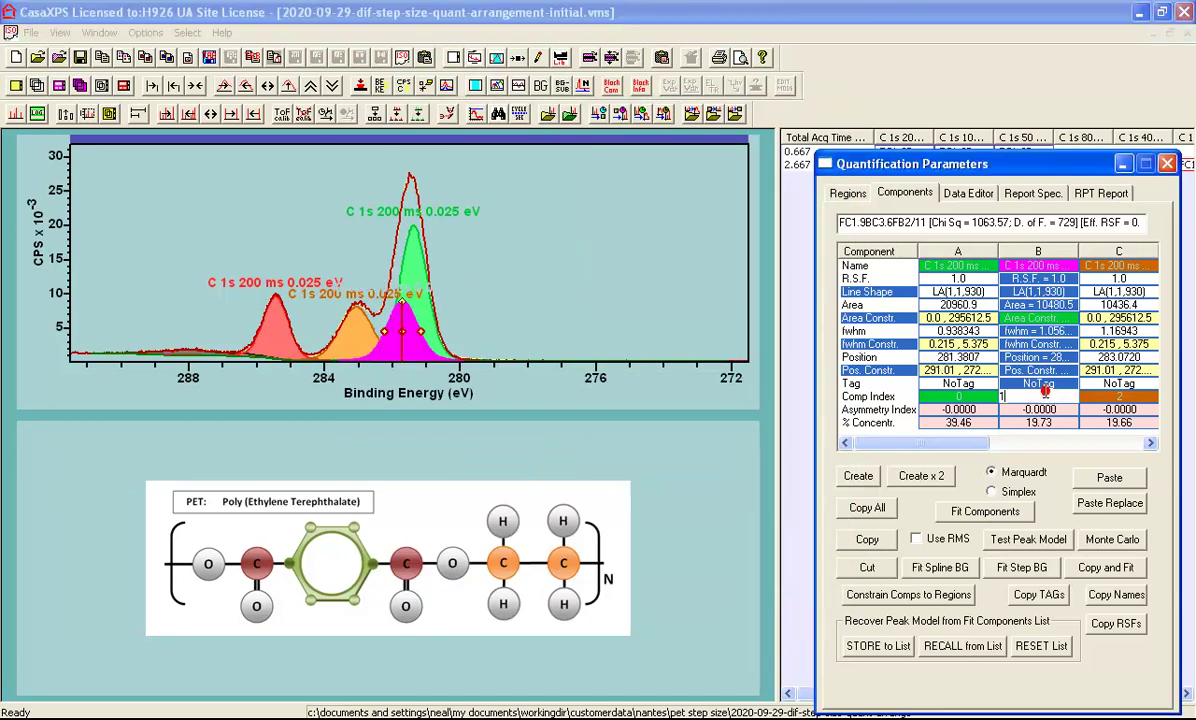
left_click(947, 399)
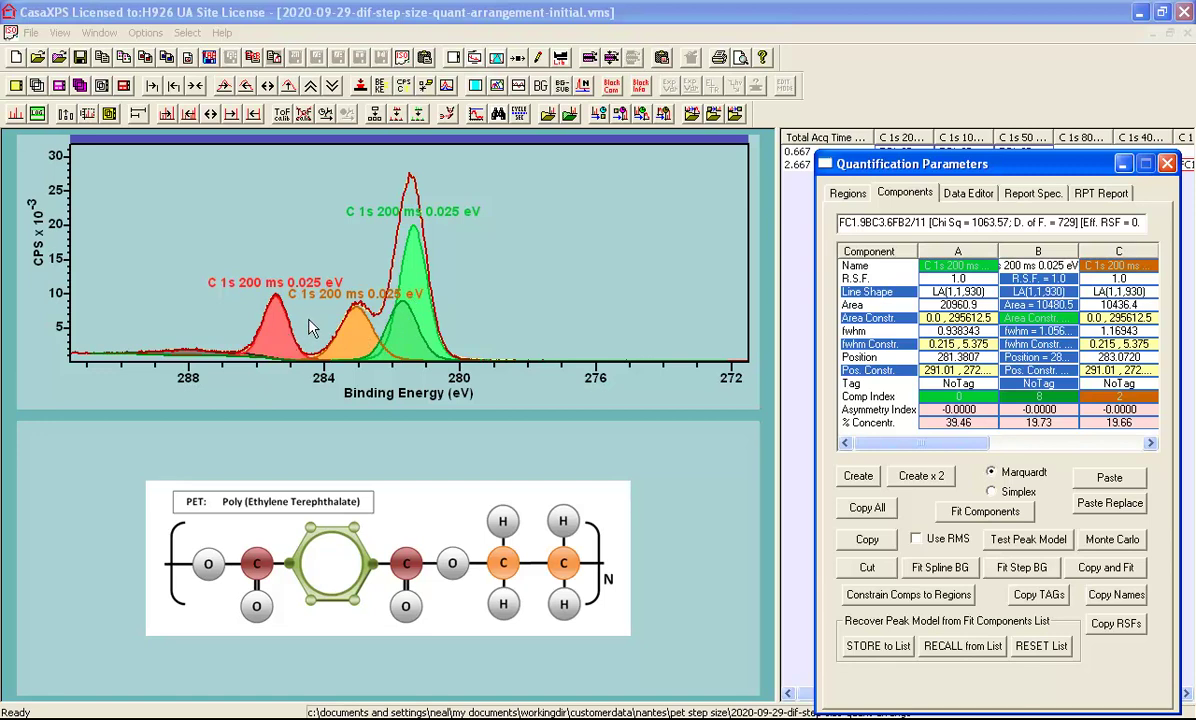
left_click(630, 365)
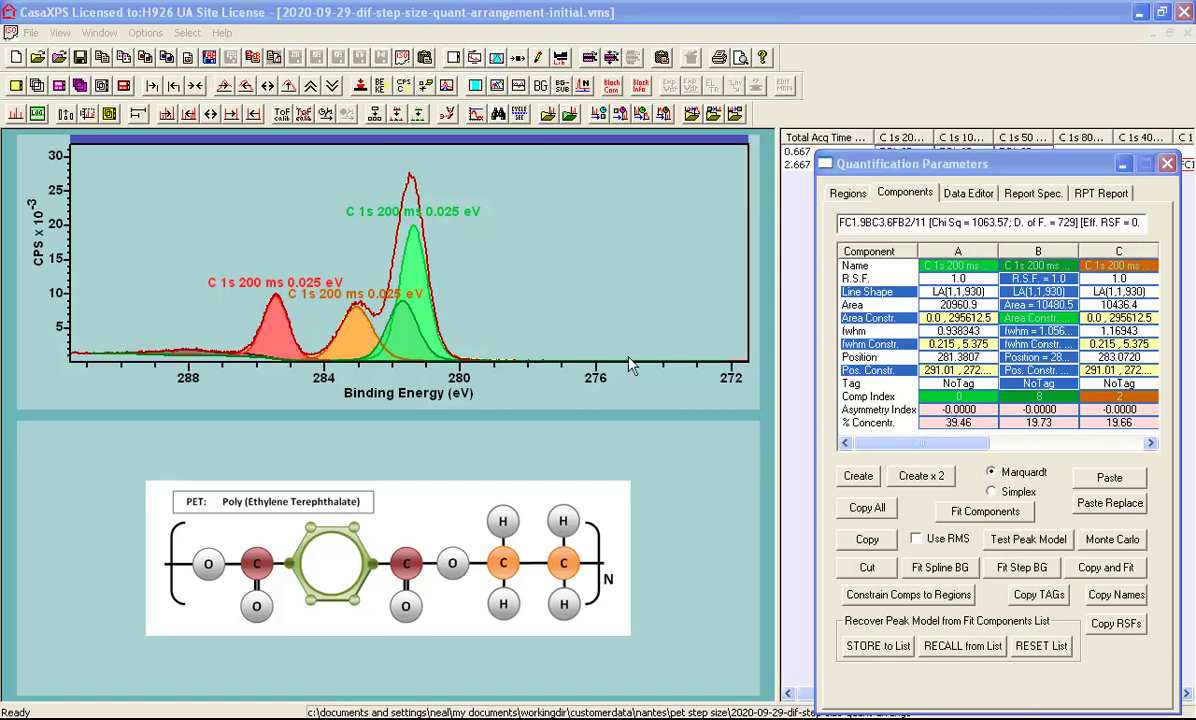
left_click(450, 58)
left_click(552, 140)
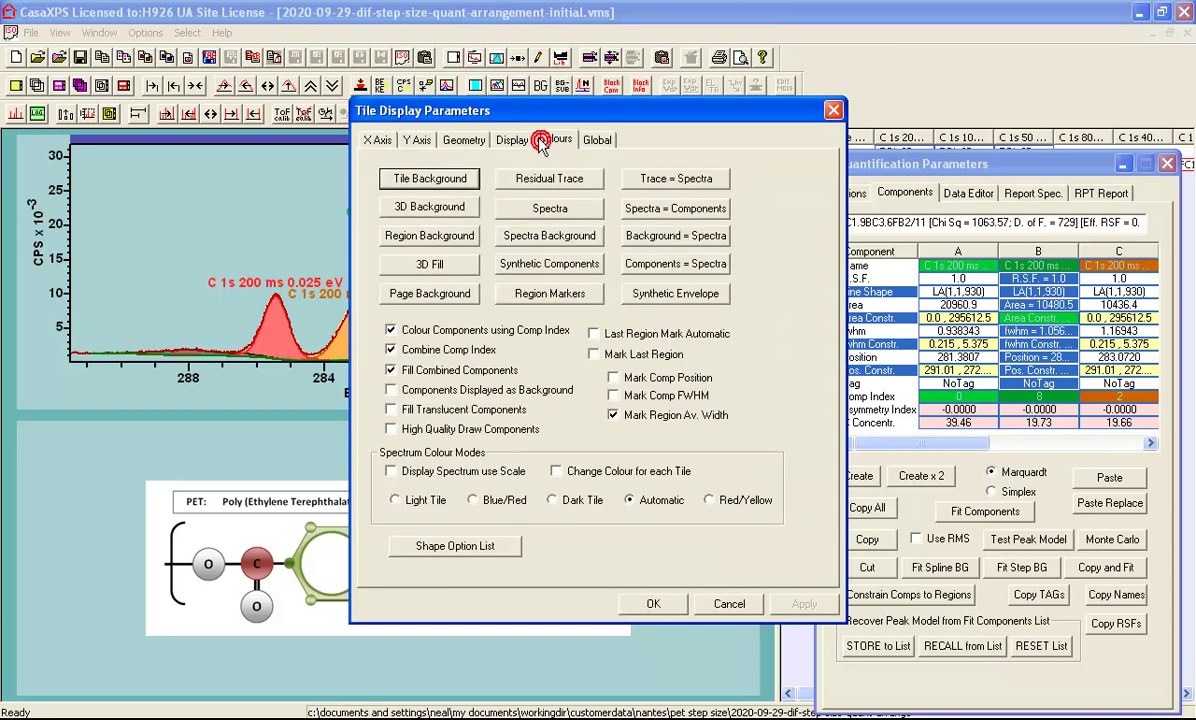
left_click(391, 347)
left_click(834, 113)
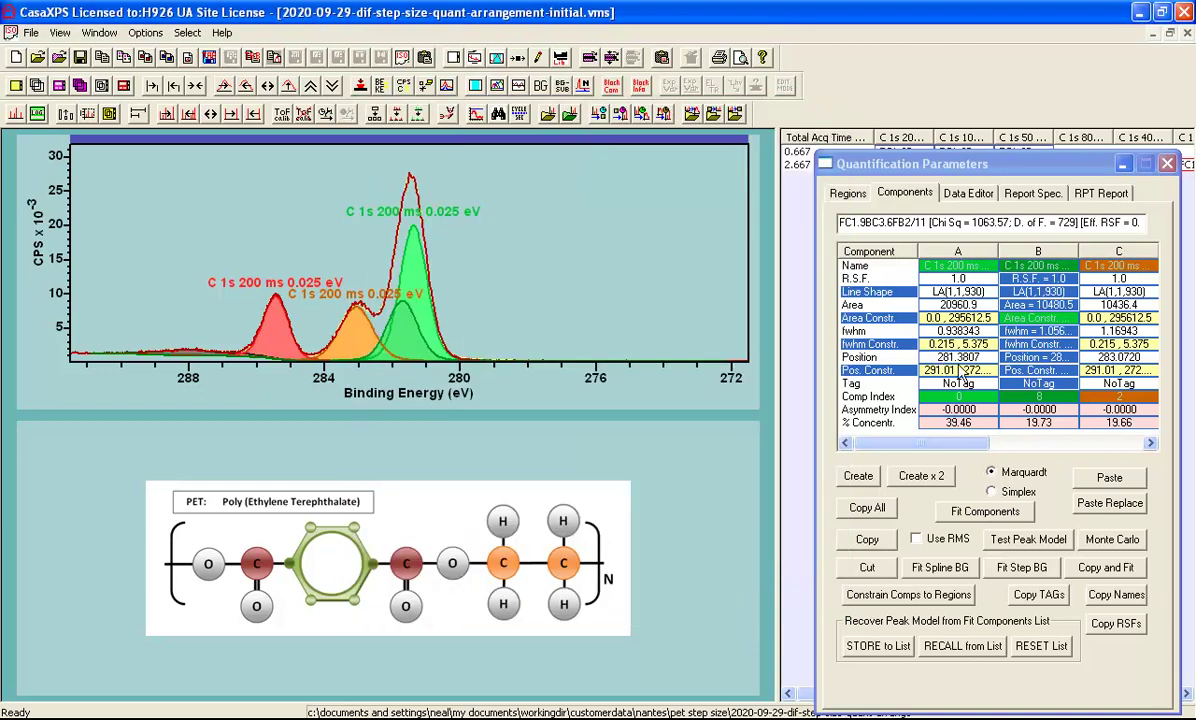
left_click(1025, 395)
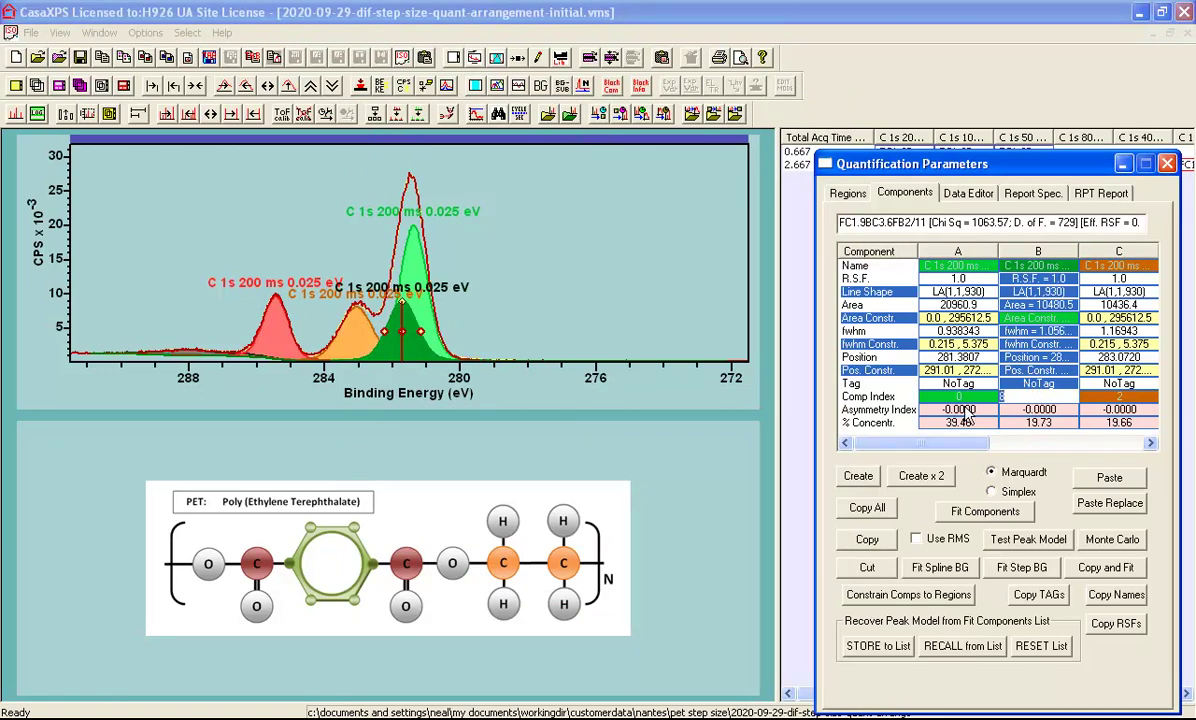
type("0")
key("Return")
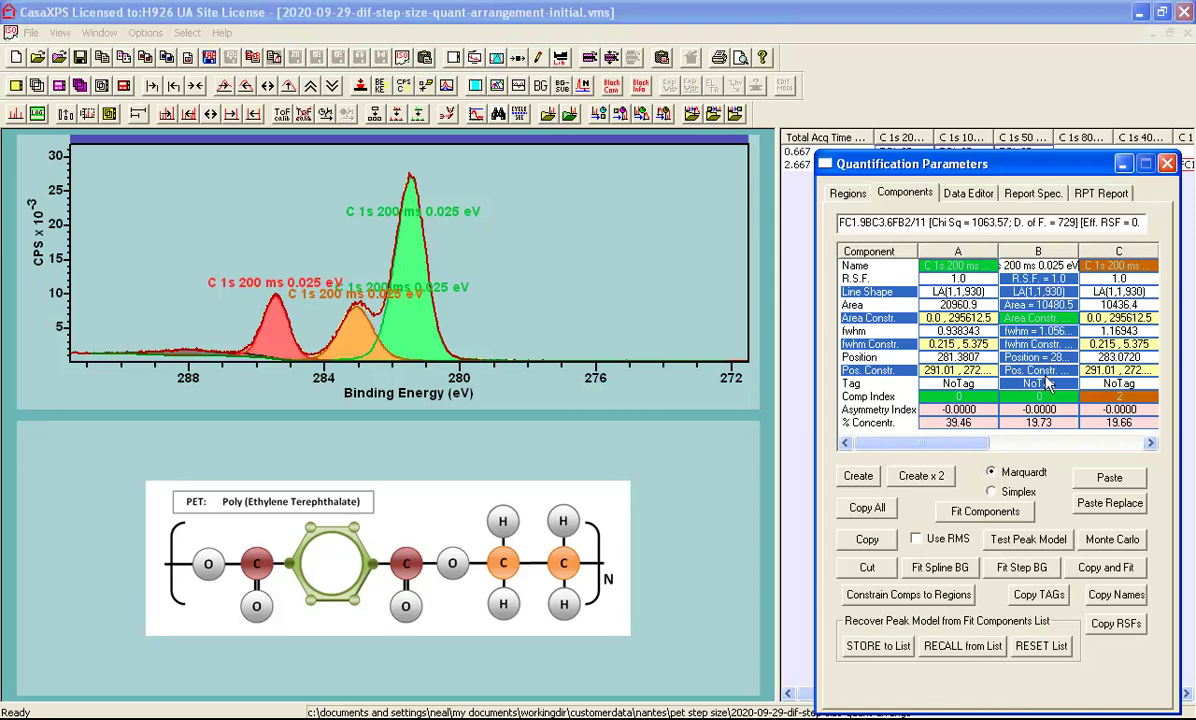
left_click(1035, 395)
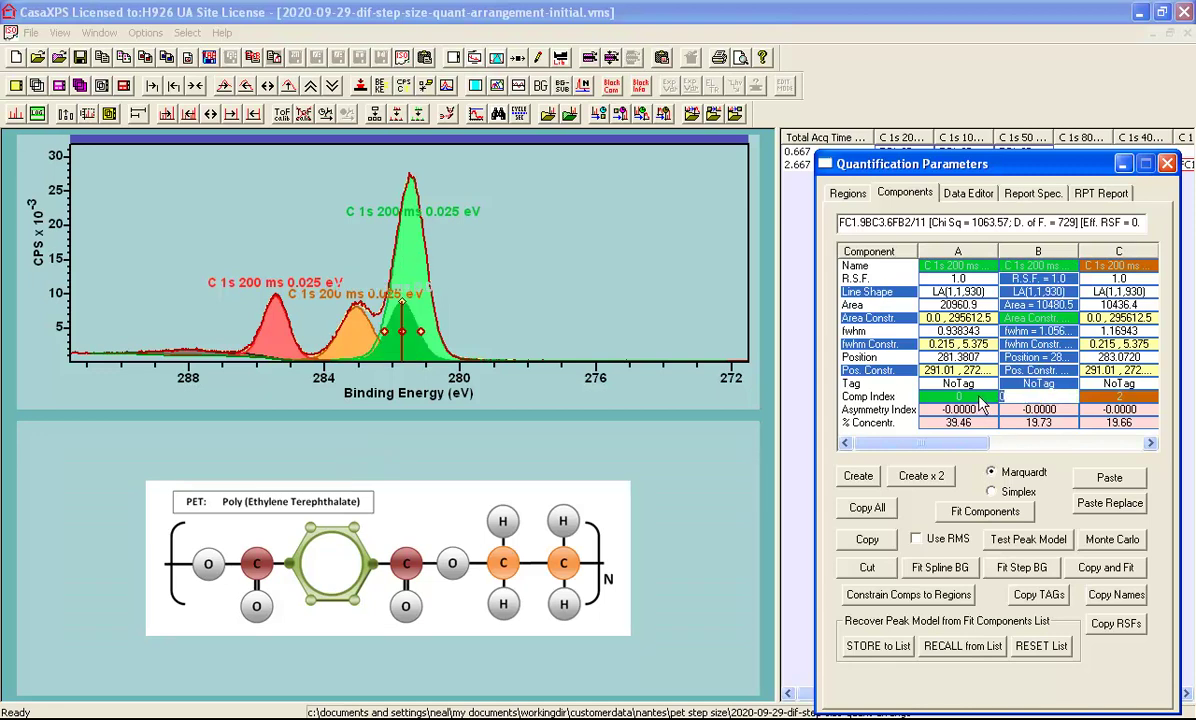
left_click(996, 392)
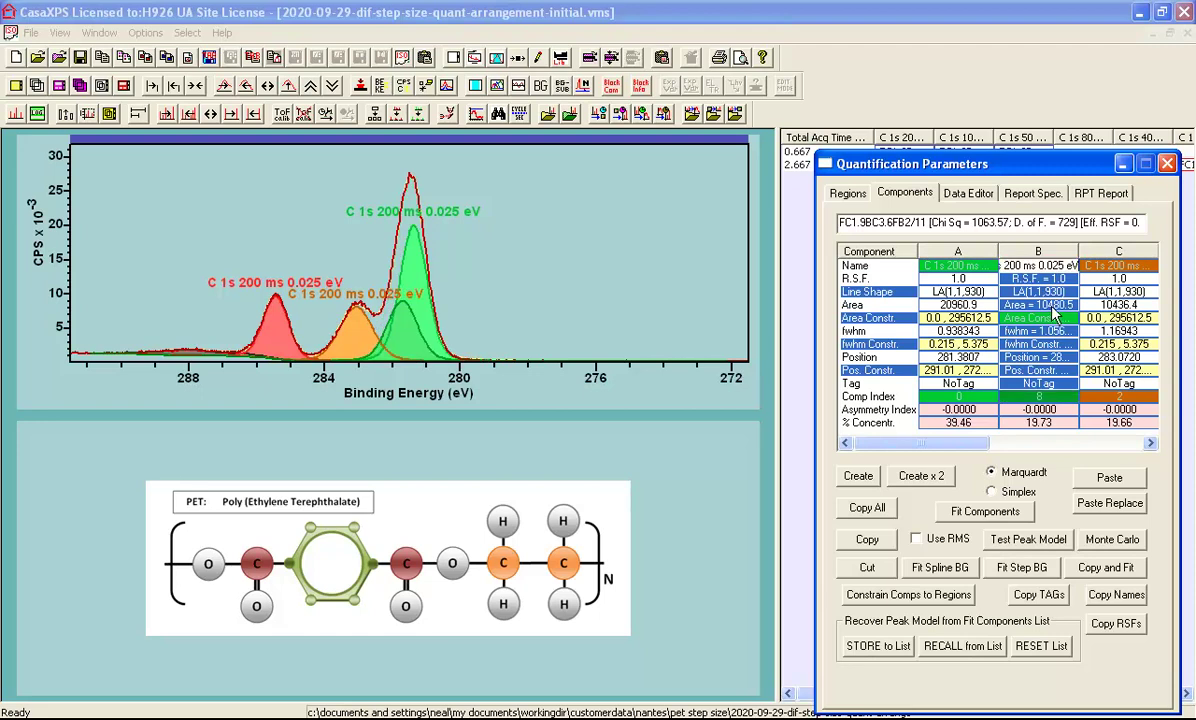